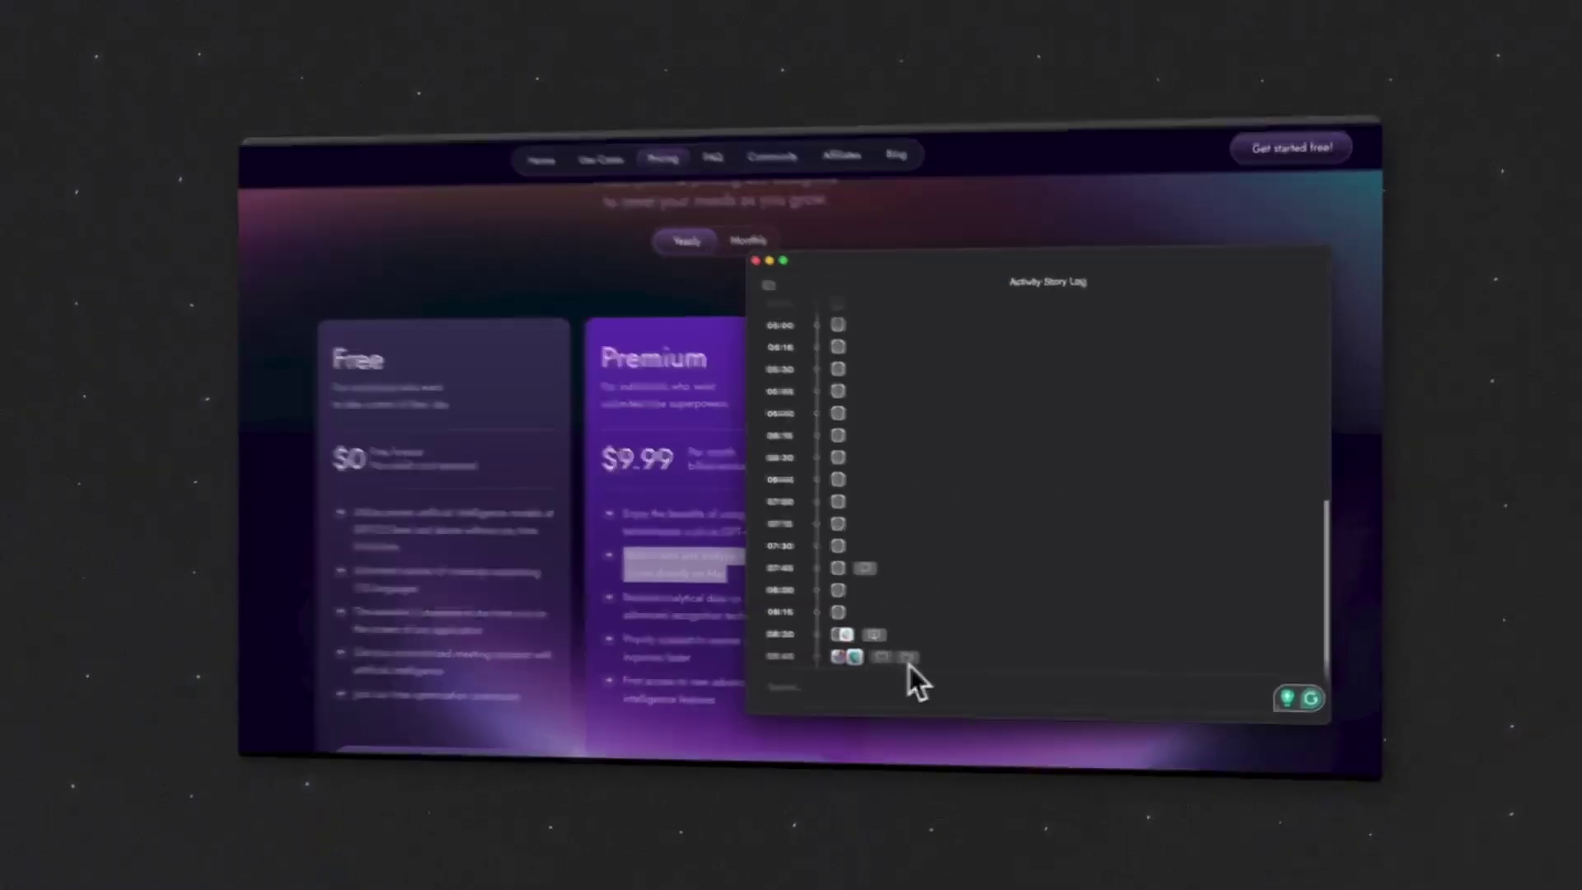
Scroll the AIDE homepage with Aide's menu showing chat, settings and story log options
scroll(989, 511, down, 10)
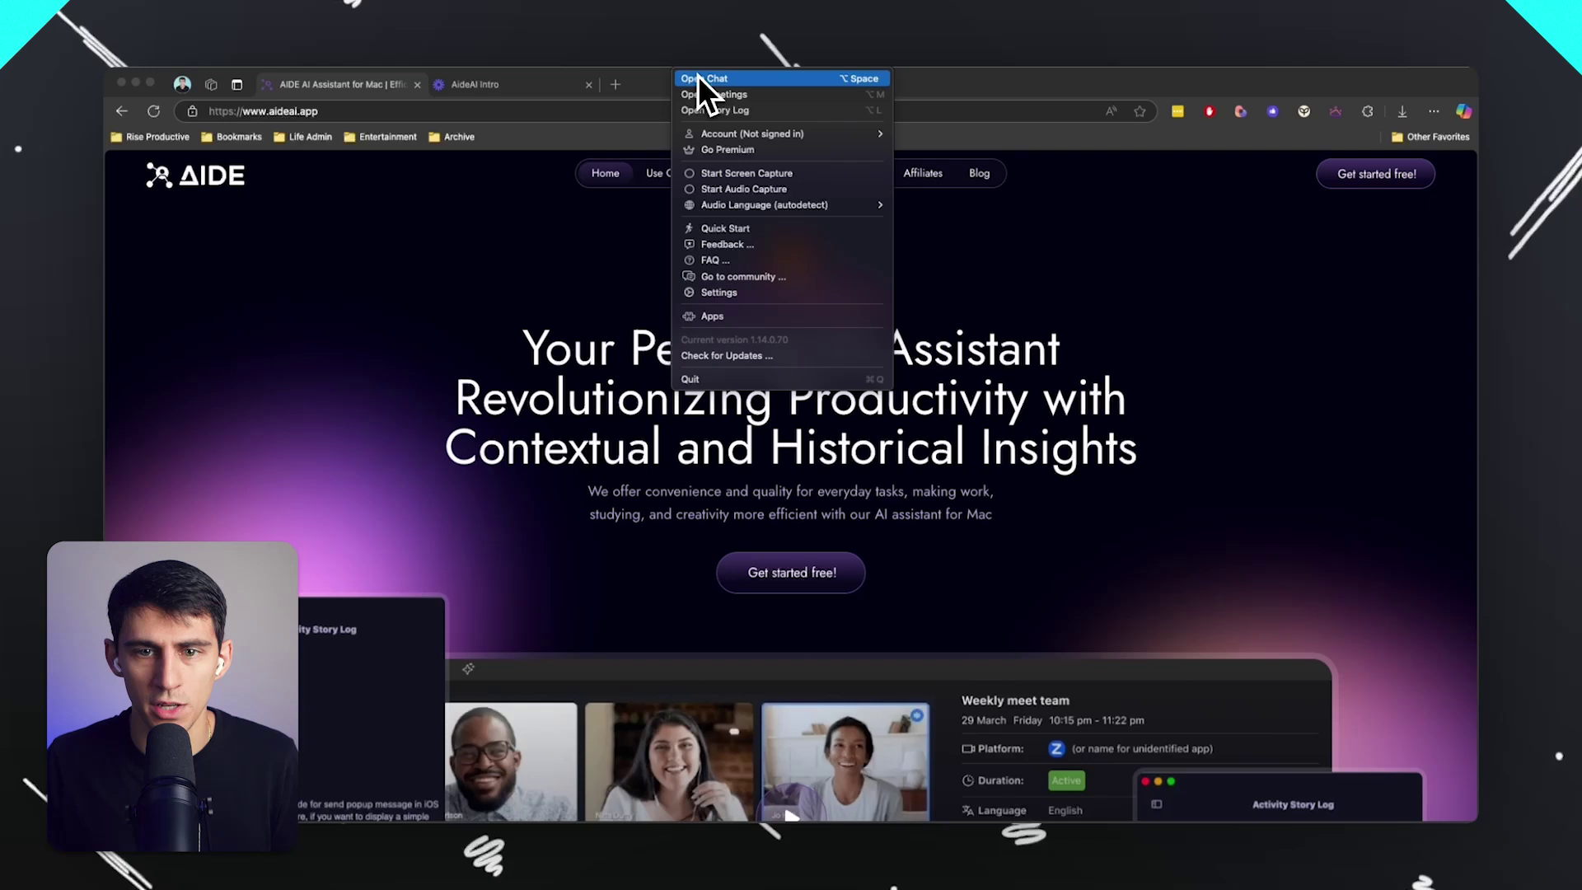
Start a new meeting recording, grant Aide Accessibility access, and acknowledge the Screen Capture prompt
click(699, 93)
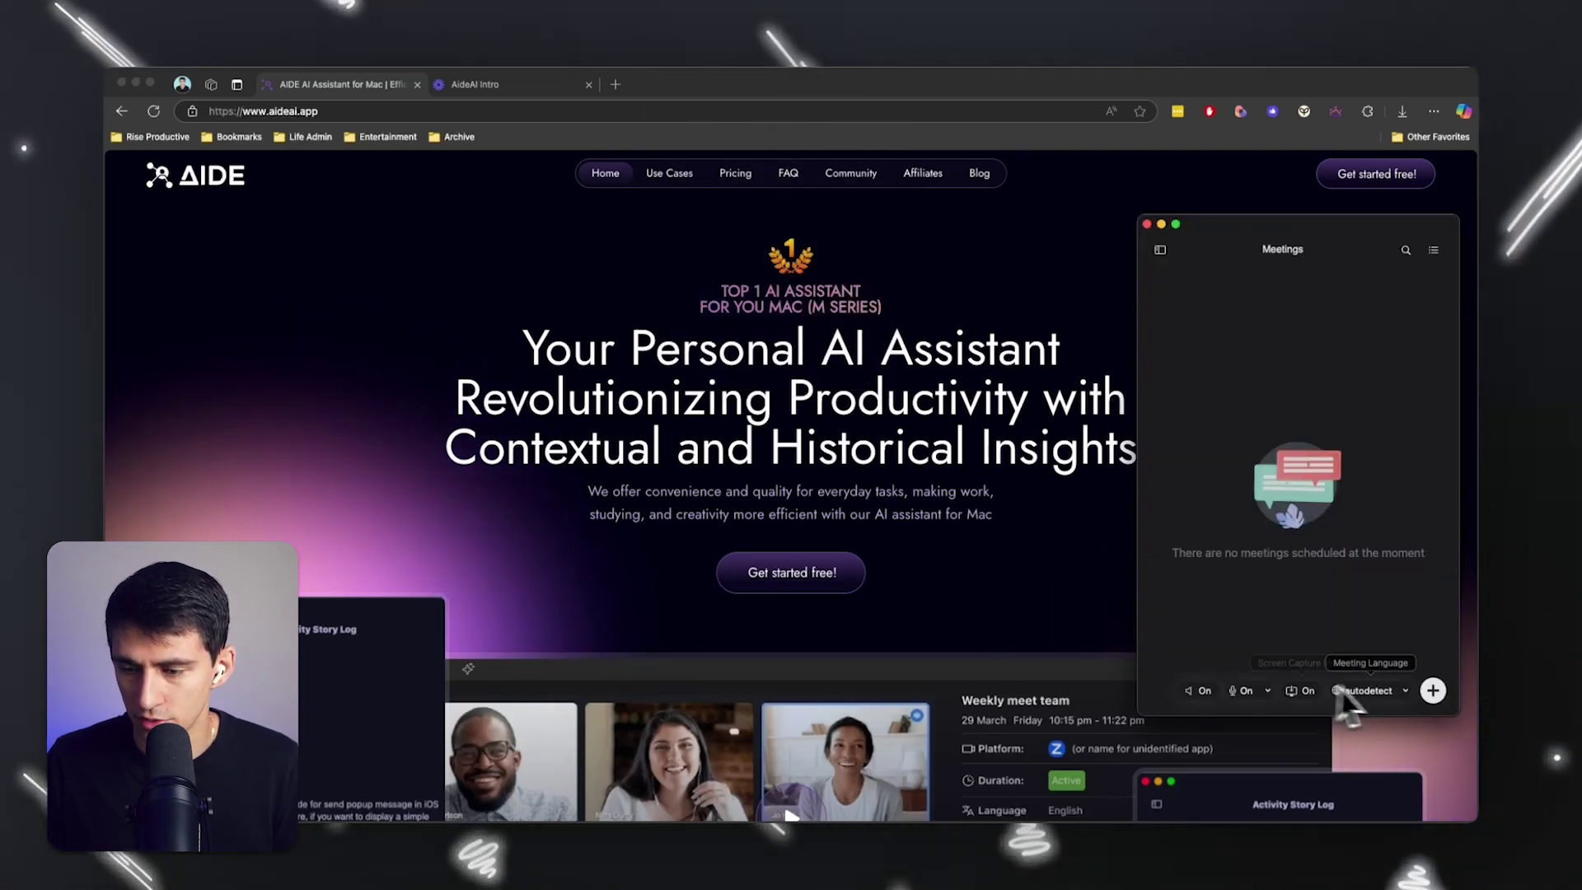
click(1431, 690)
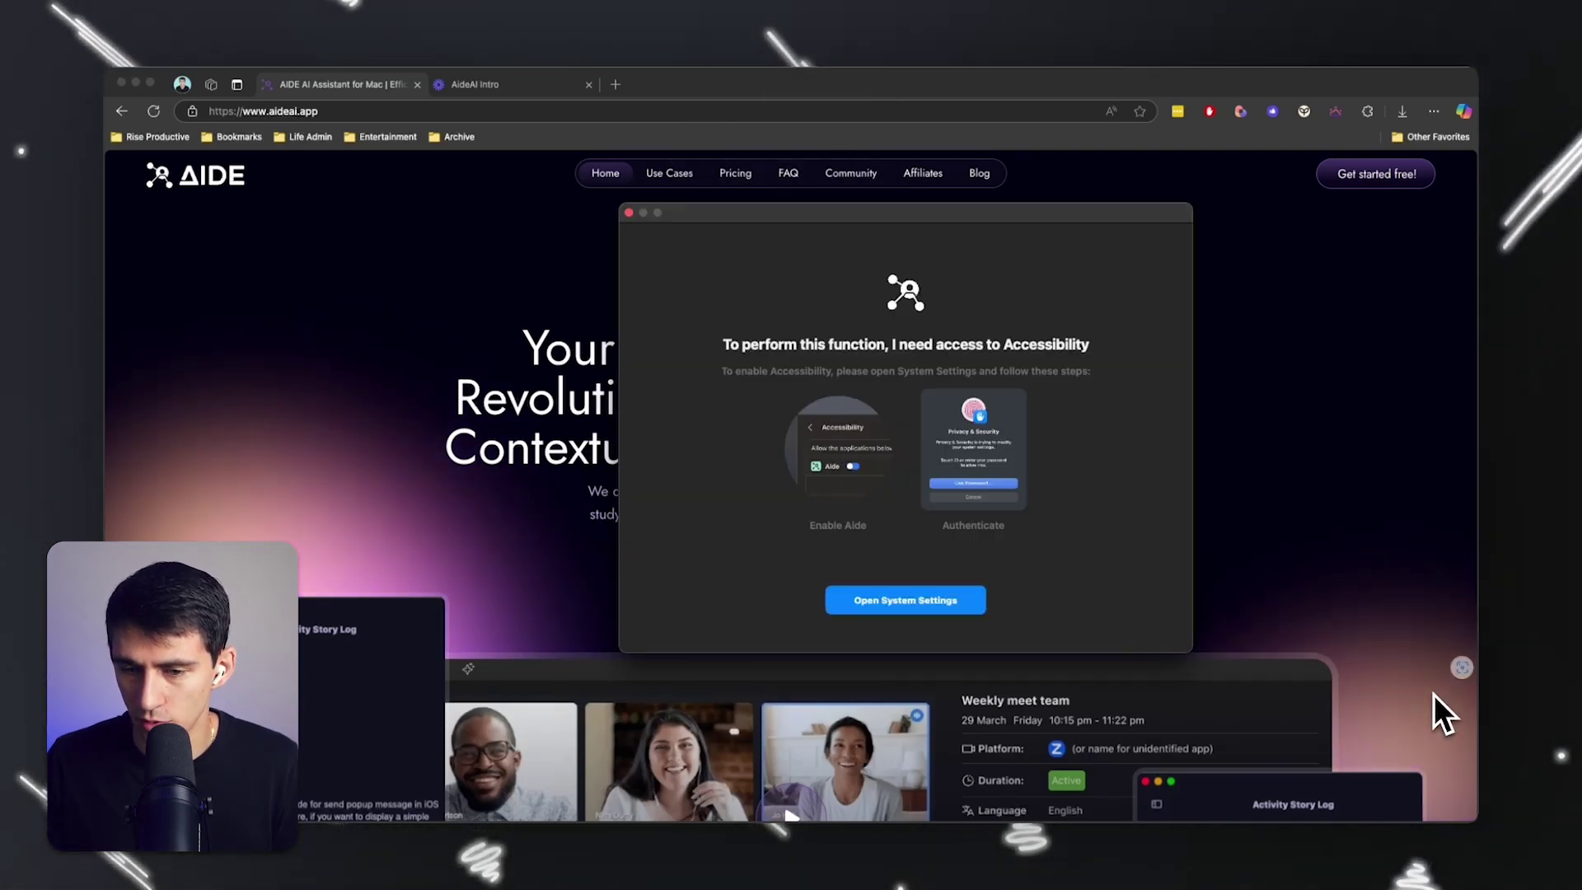
click(905, 601)
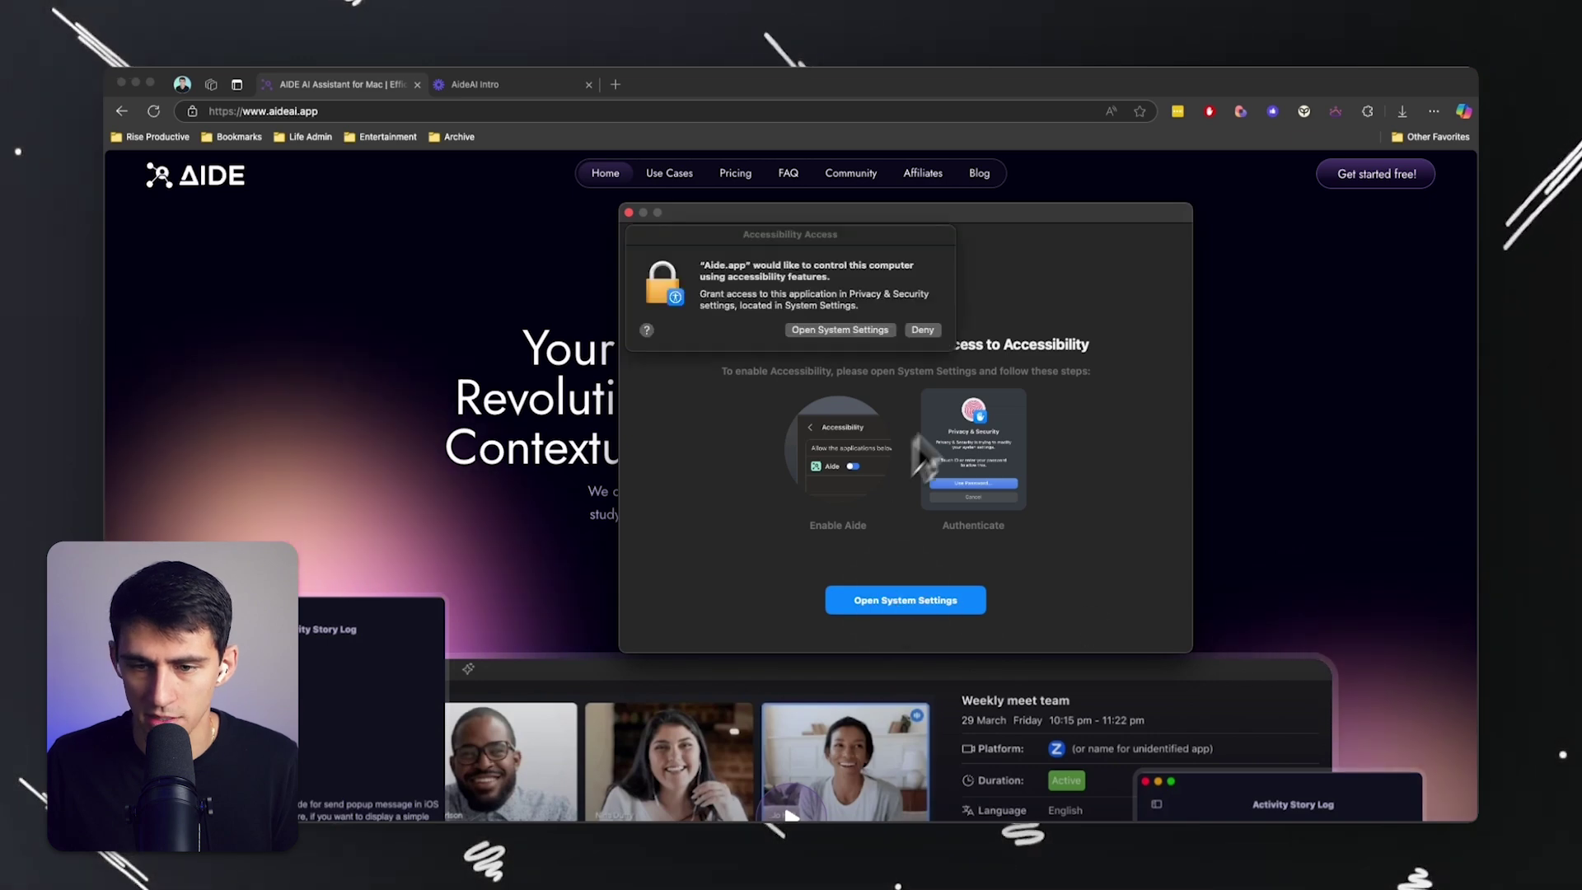
click(890, 330)
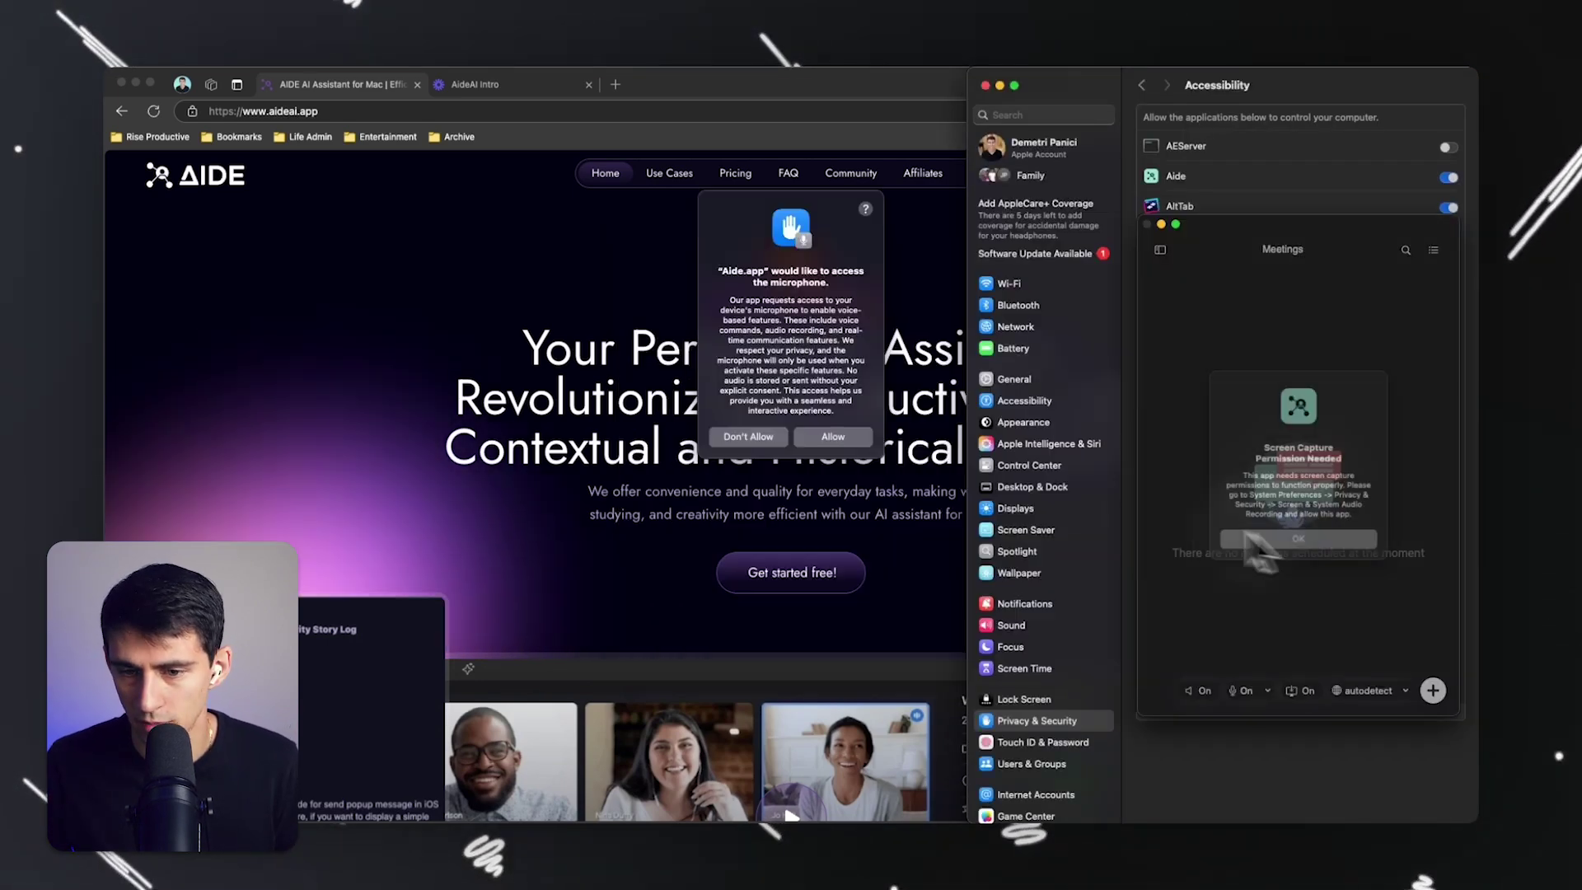
click(1246, 535)
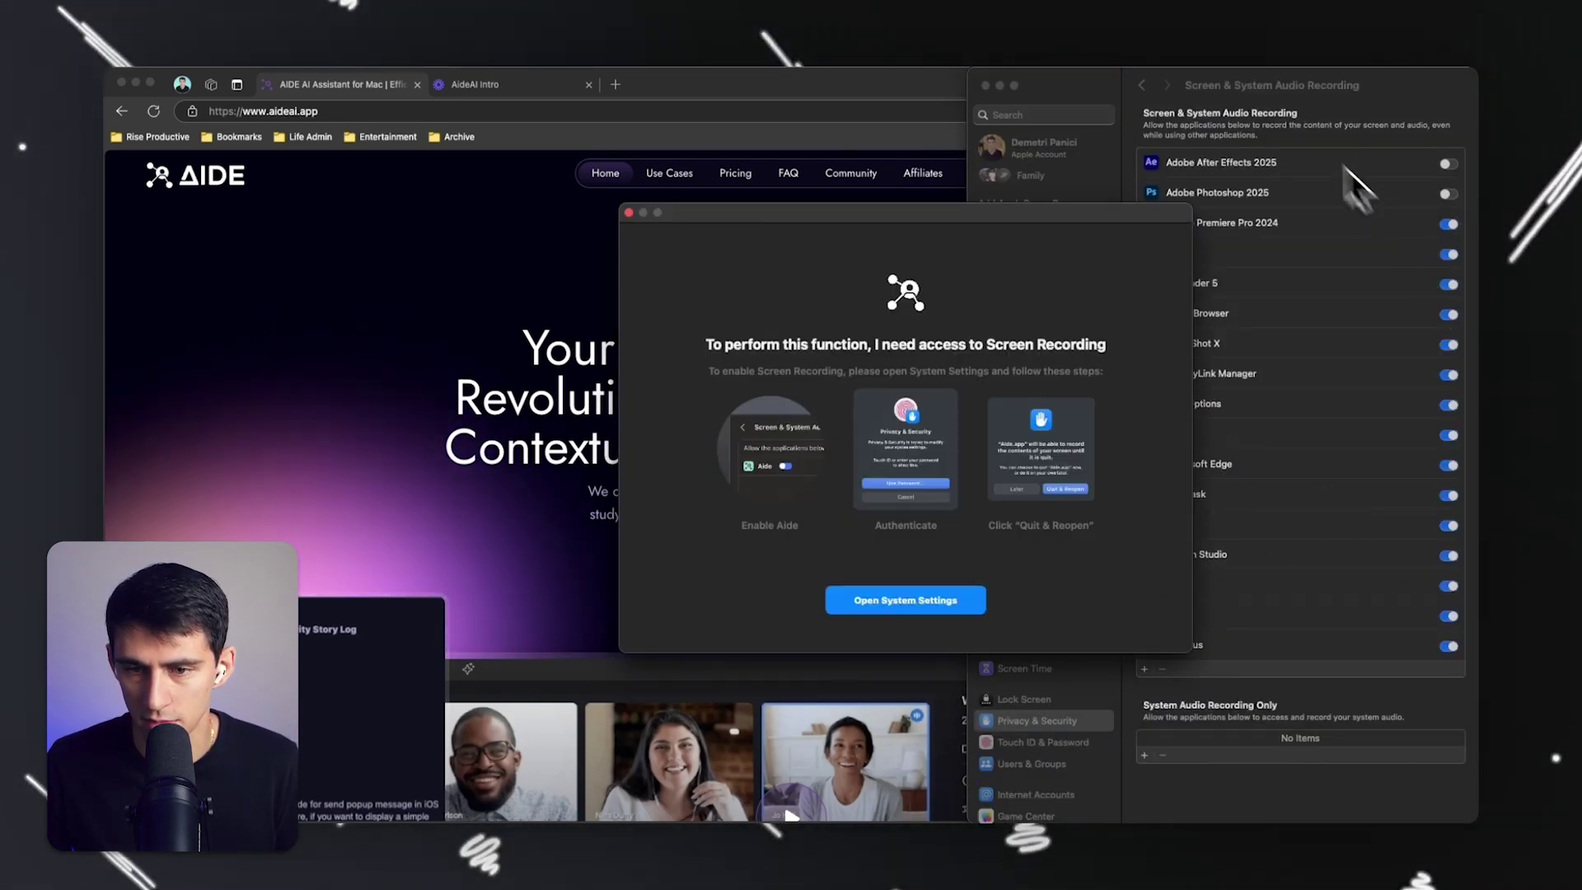
Grant screen-recording access, close System Settings, and reposition the running 14 November recording window
click(769, 398)
click(1000, 85)
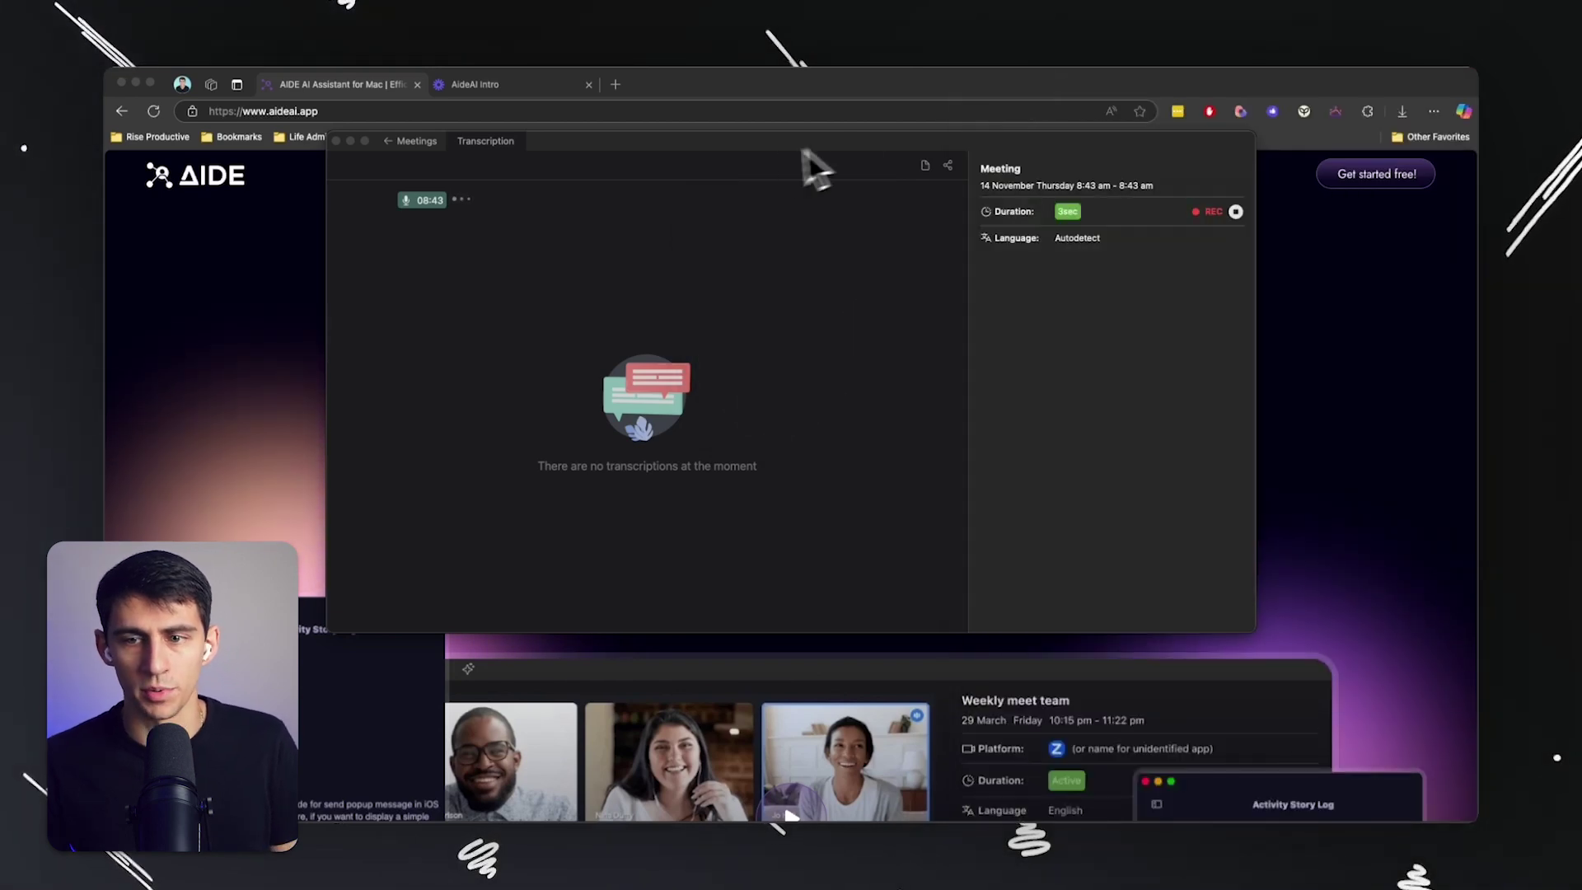
drag(793, 153, 840, 306)
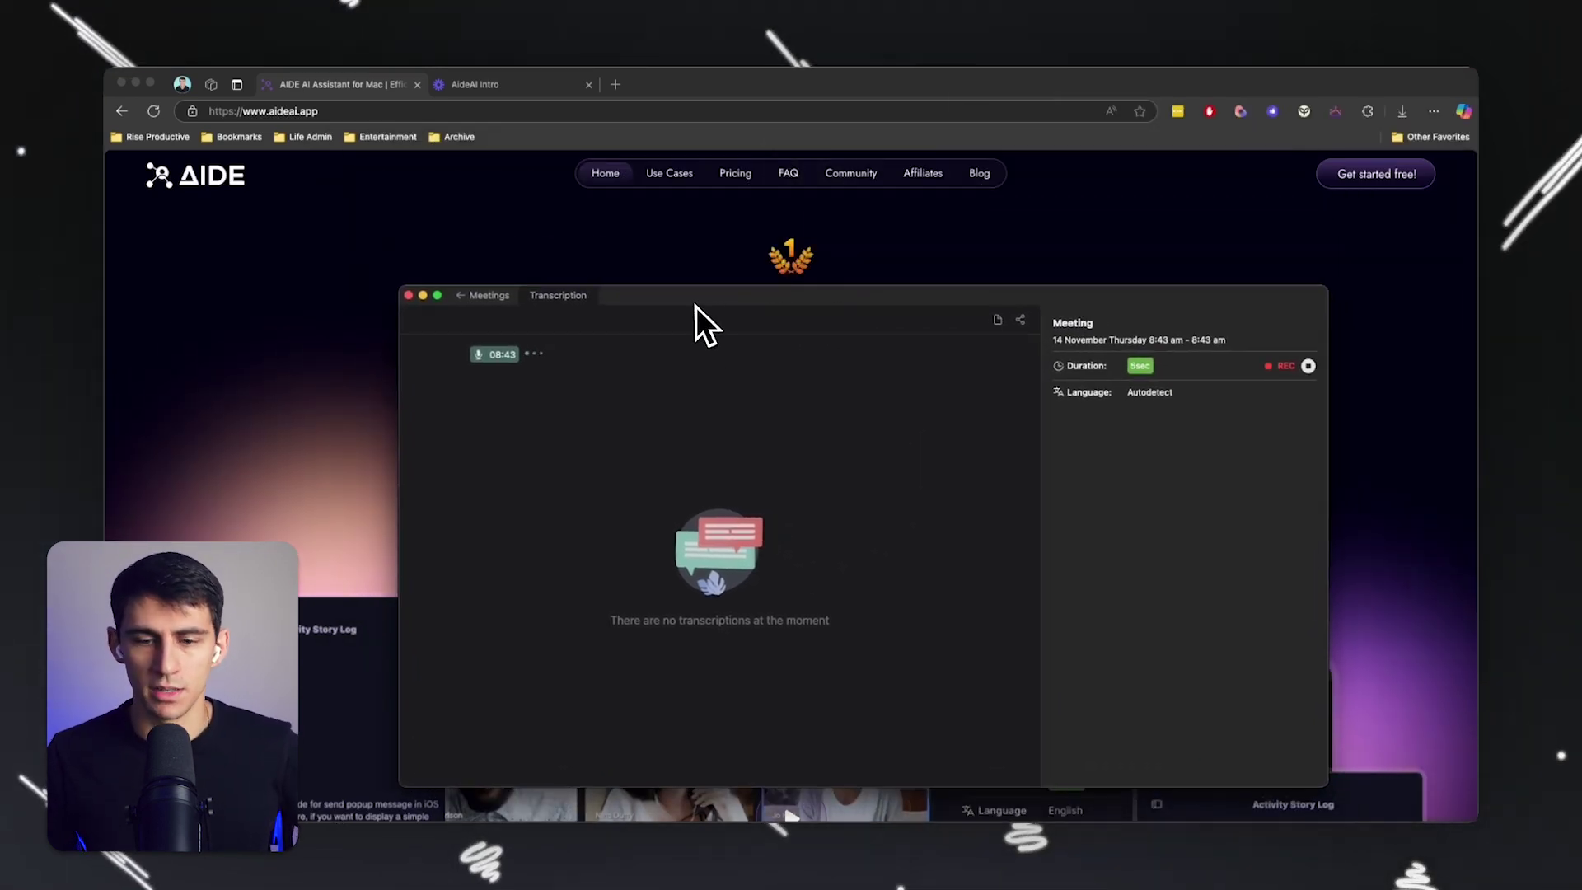
drag(641, 304, 716, 282)
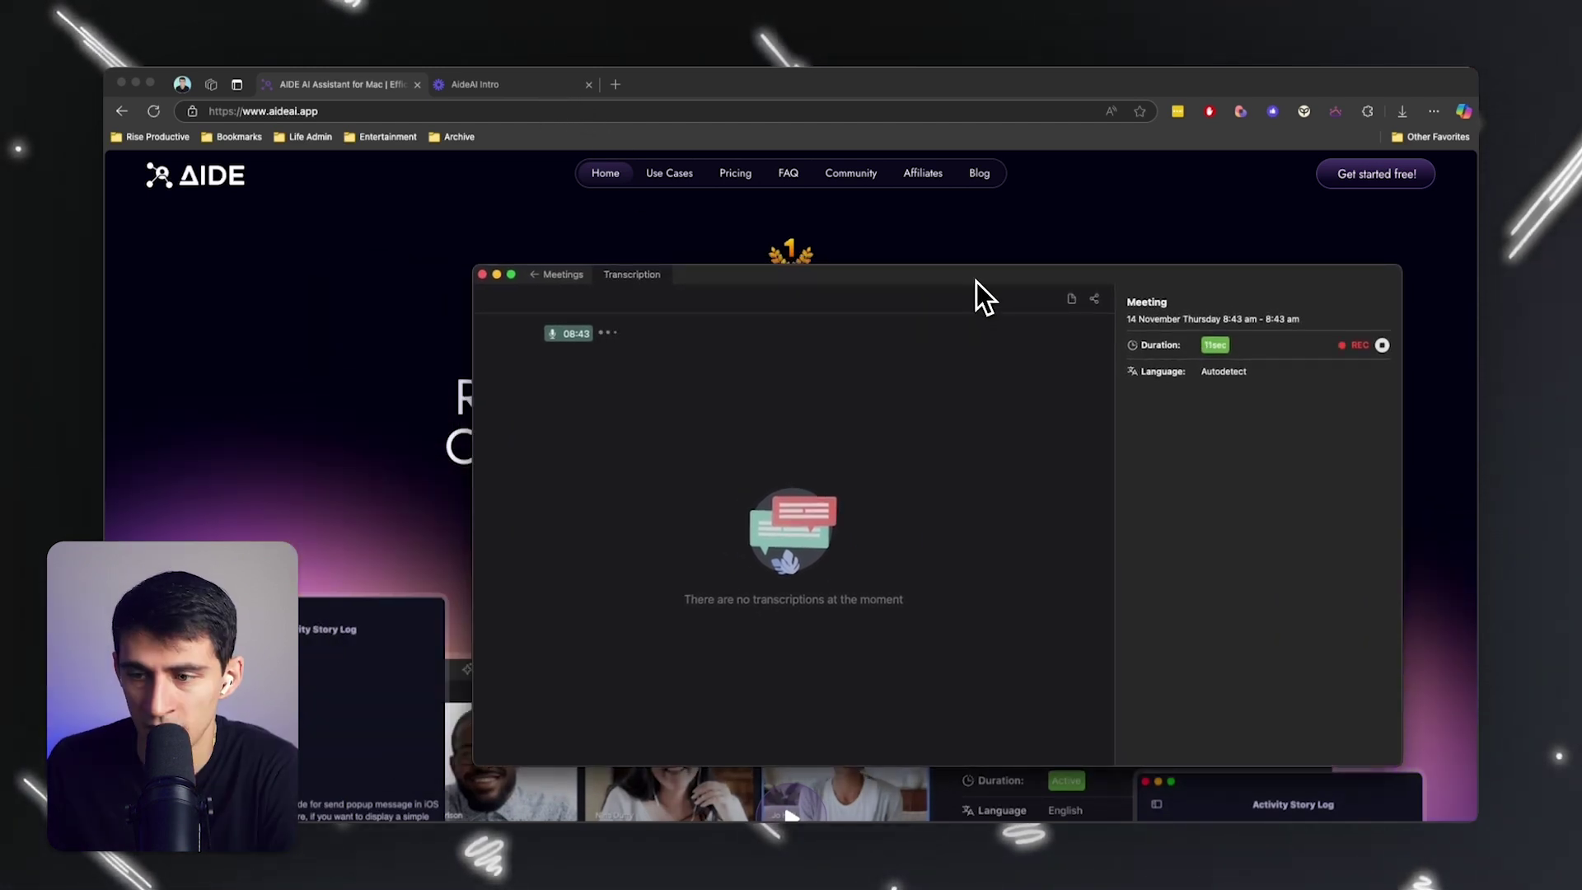
drag(975, 281, 979, 248)
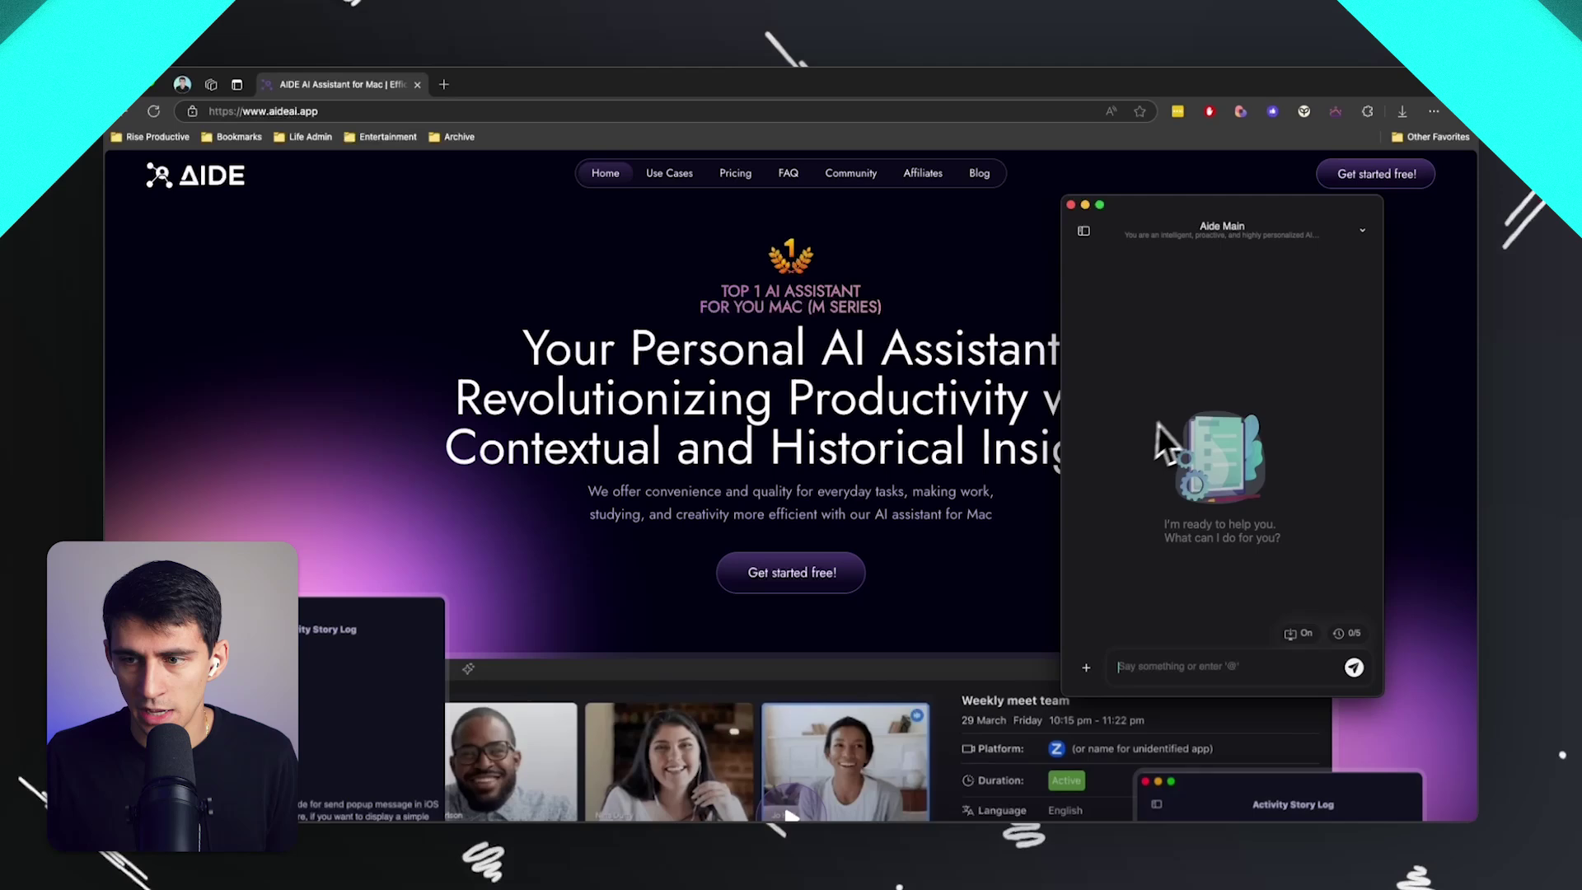
Open the AIDE pricing page from the site navigation and browse it
scroll(807, 359, down, 5)
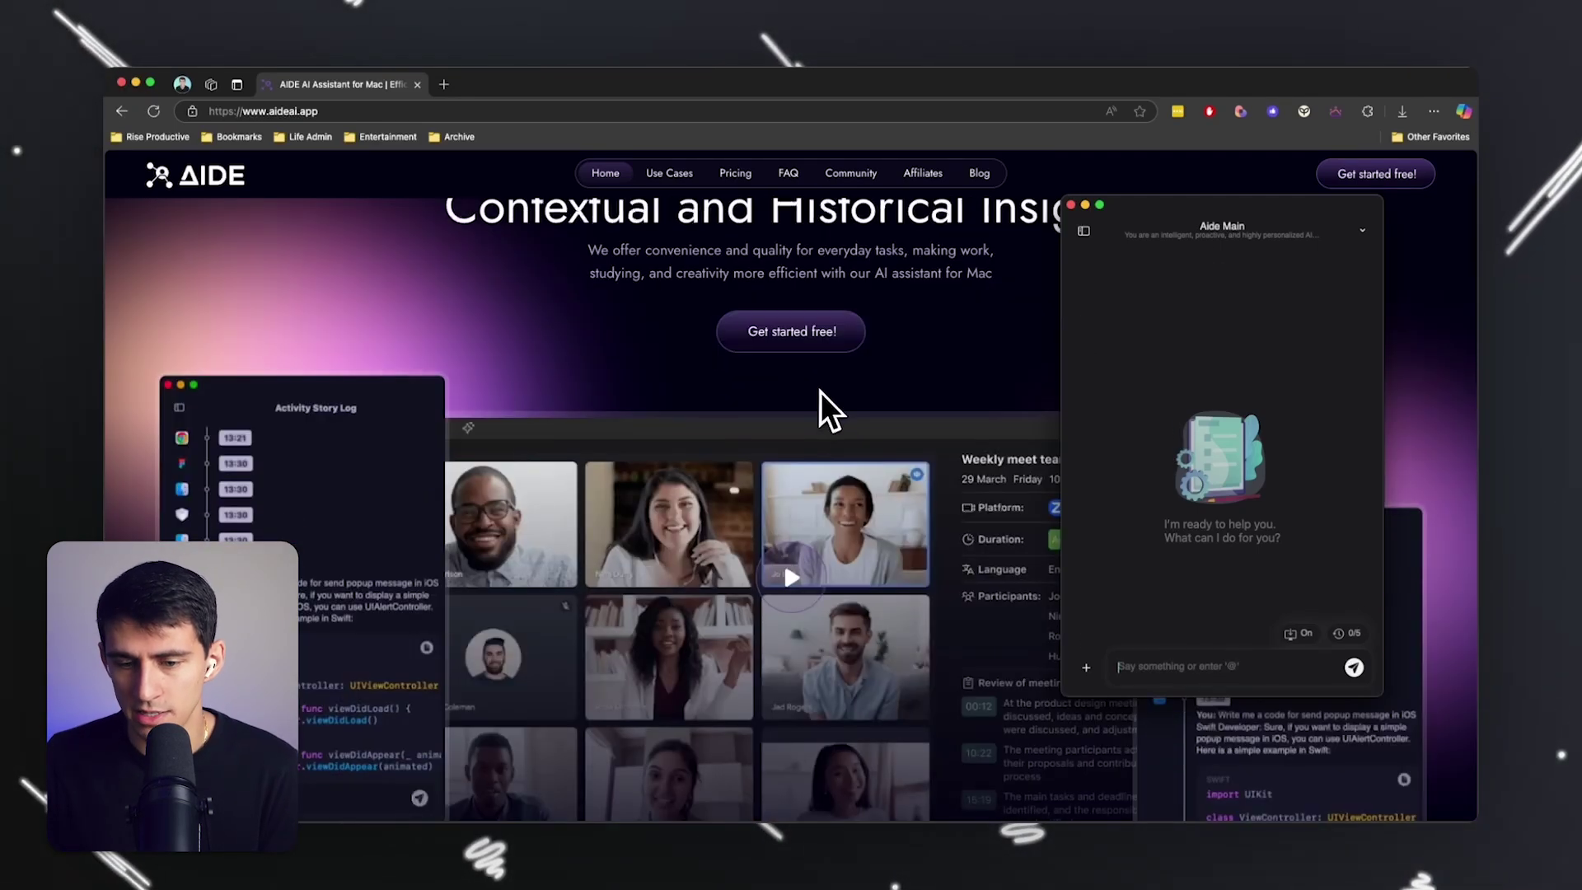
scroll(817, 393, up, 5)
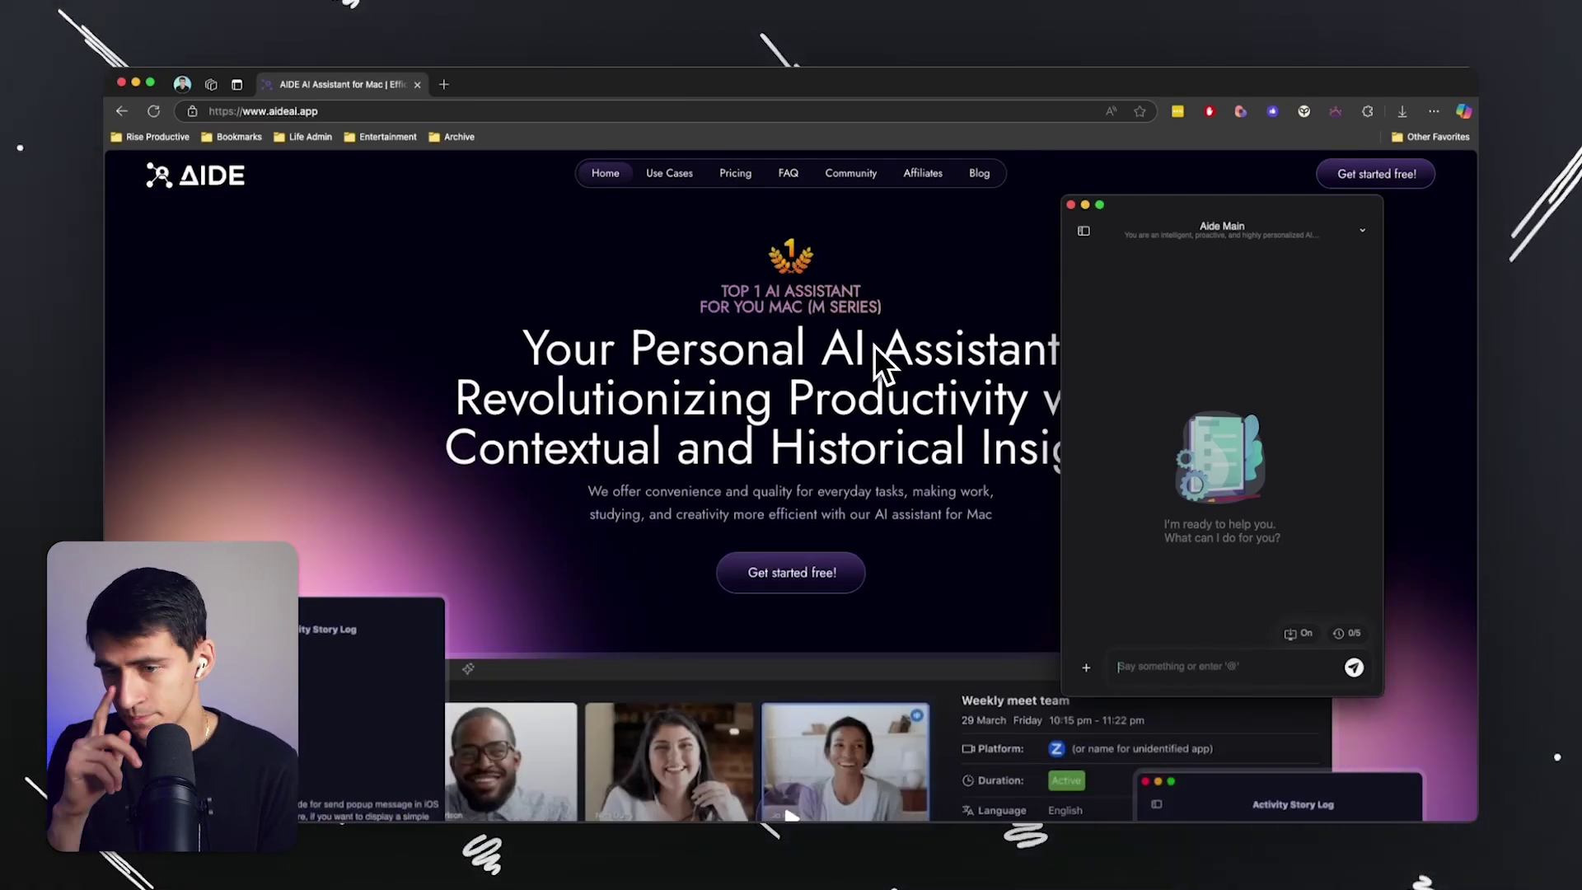
click(737, 176)
scroll(793, 365, down, 5)
drag(1122, 237, 1214, 314)
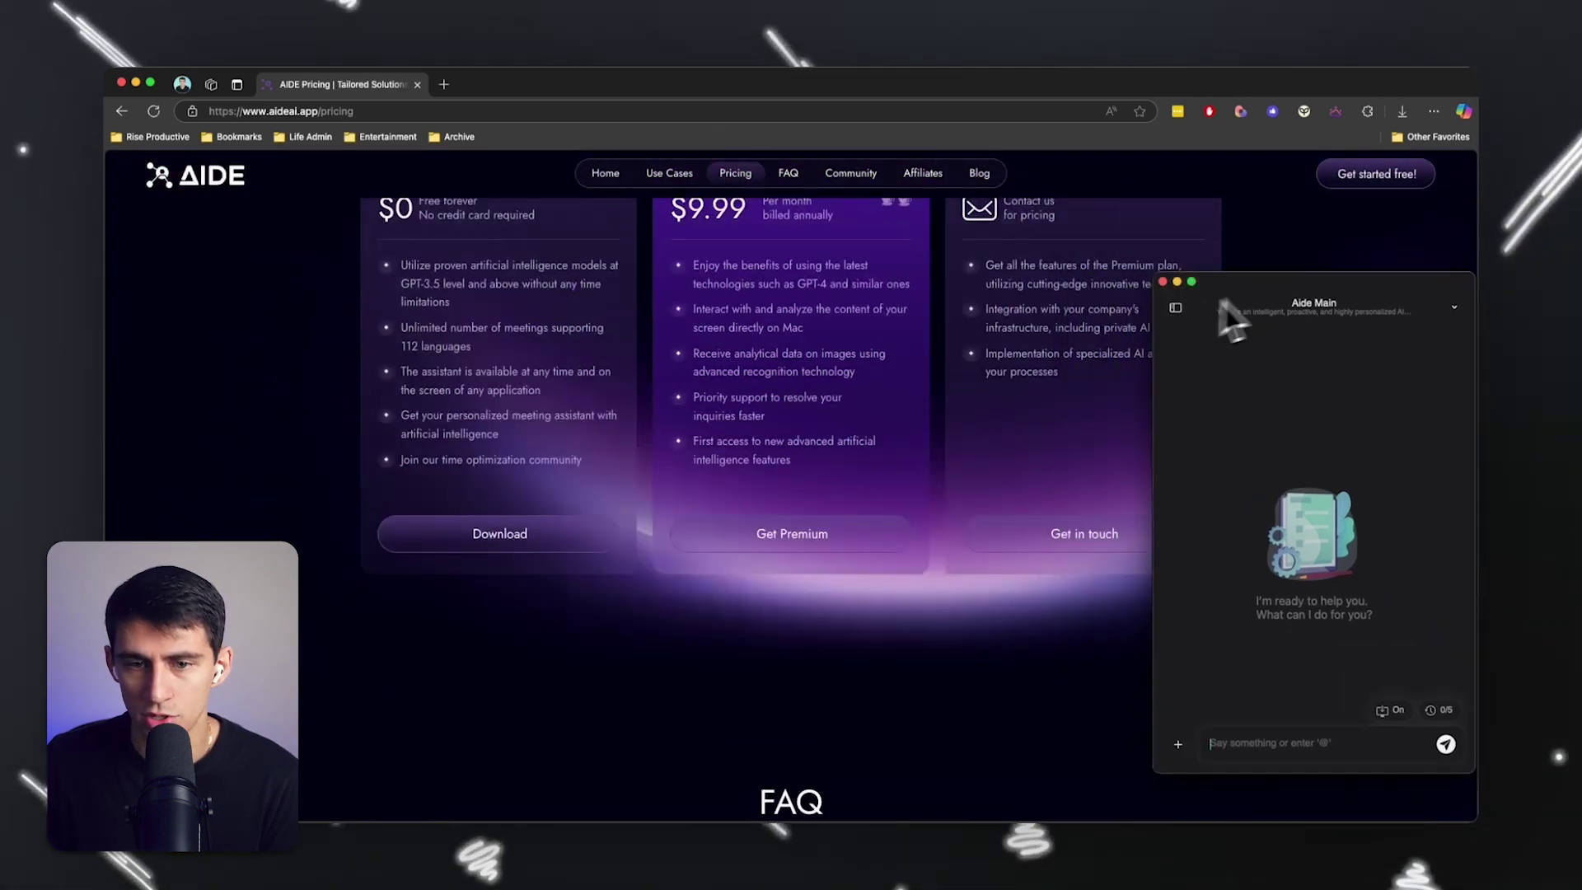
scroll(964, 362, up, 4)
scroll(714, 455, down, 3)
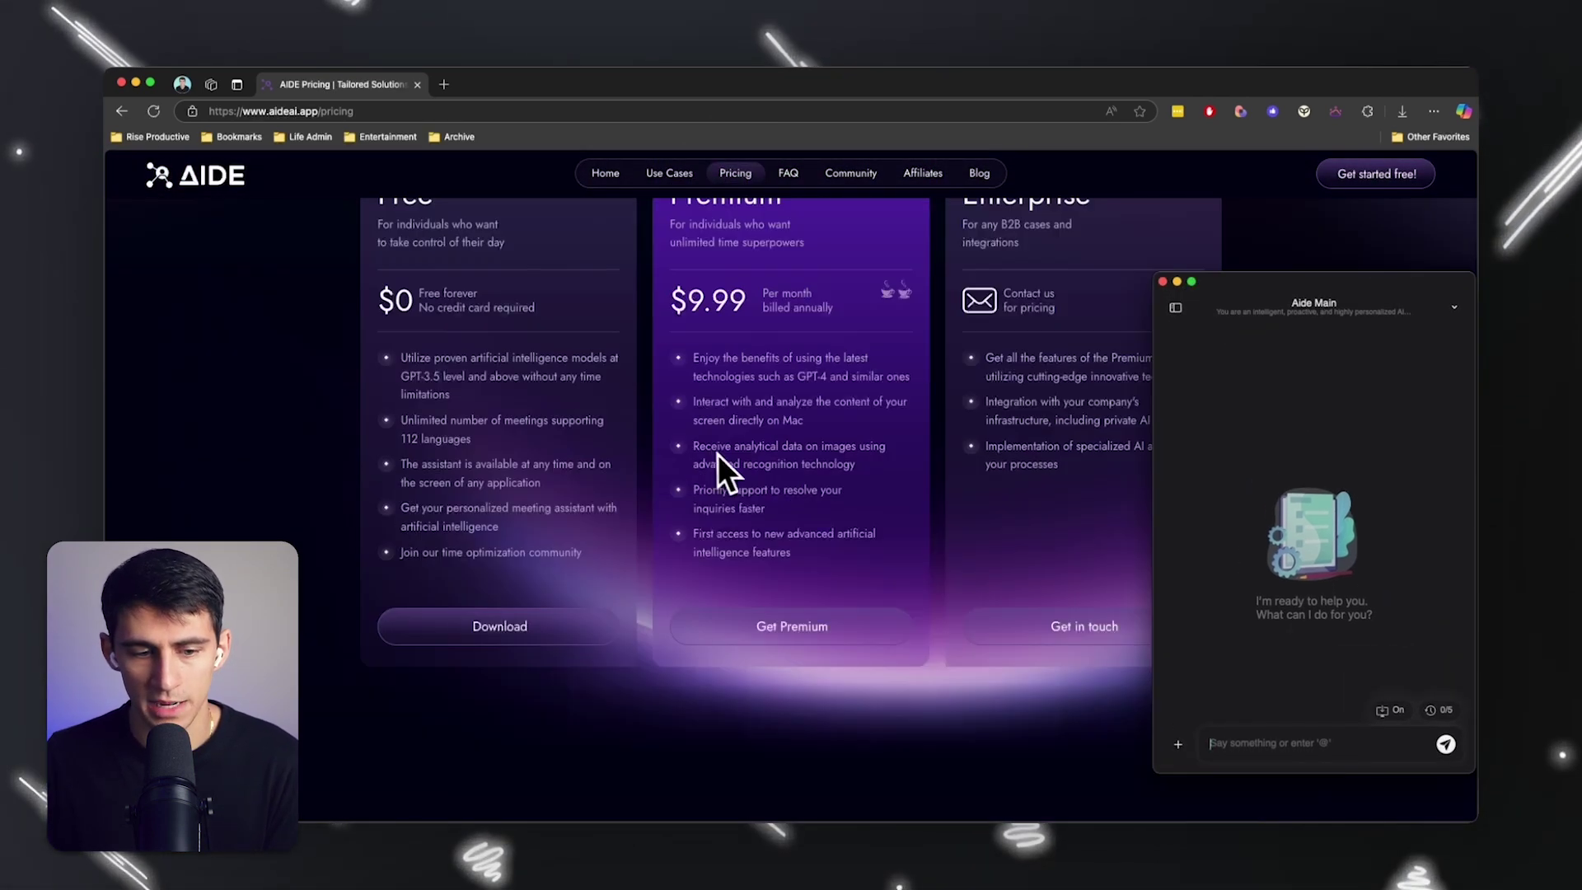
Select the text of the Premium plan bullet about screen analysis
drag(528, 393, 430, 355)
click(420, 379)
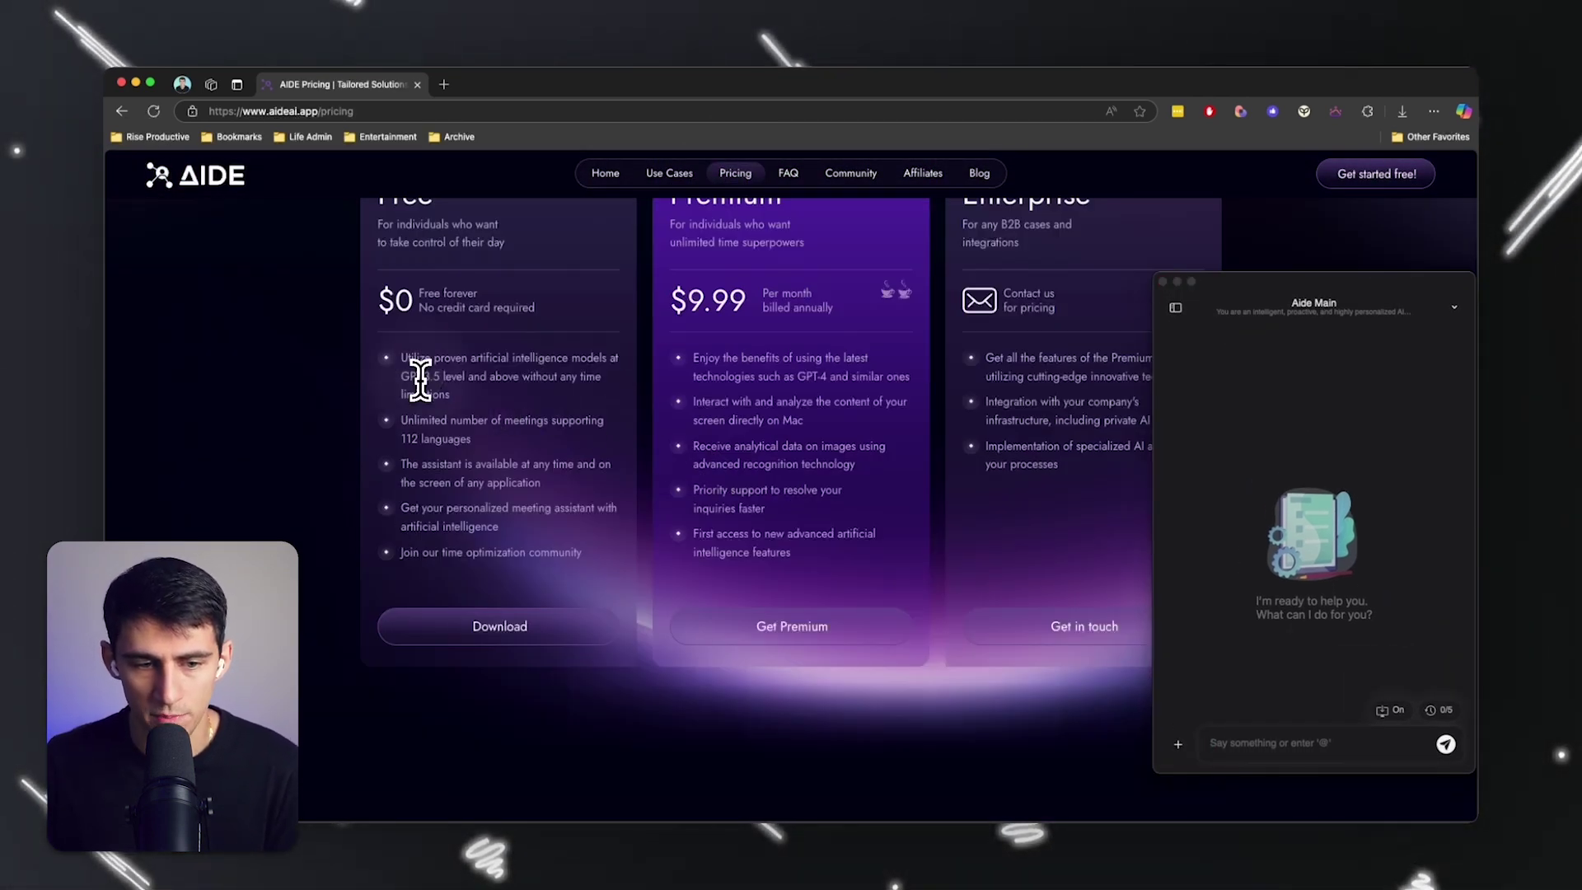
click(484, 390)
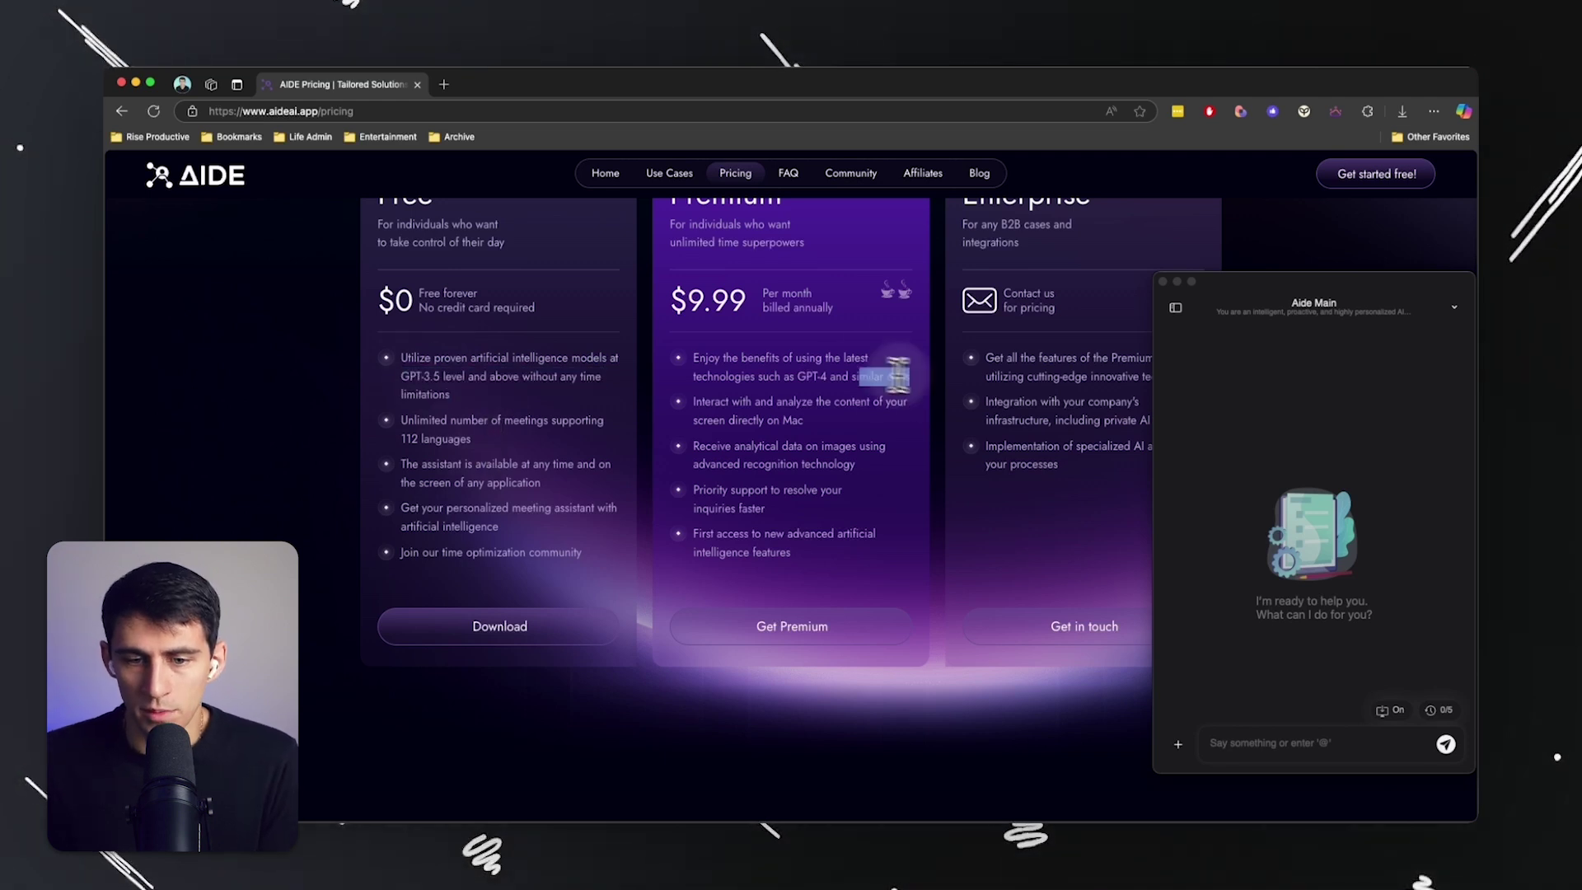
drag(874, 364, 693, 405)
click(822, 414)
click(757, 408)
click(755, 417)
drag(807, 402, 689, 401)
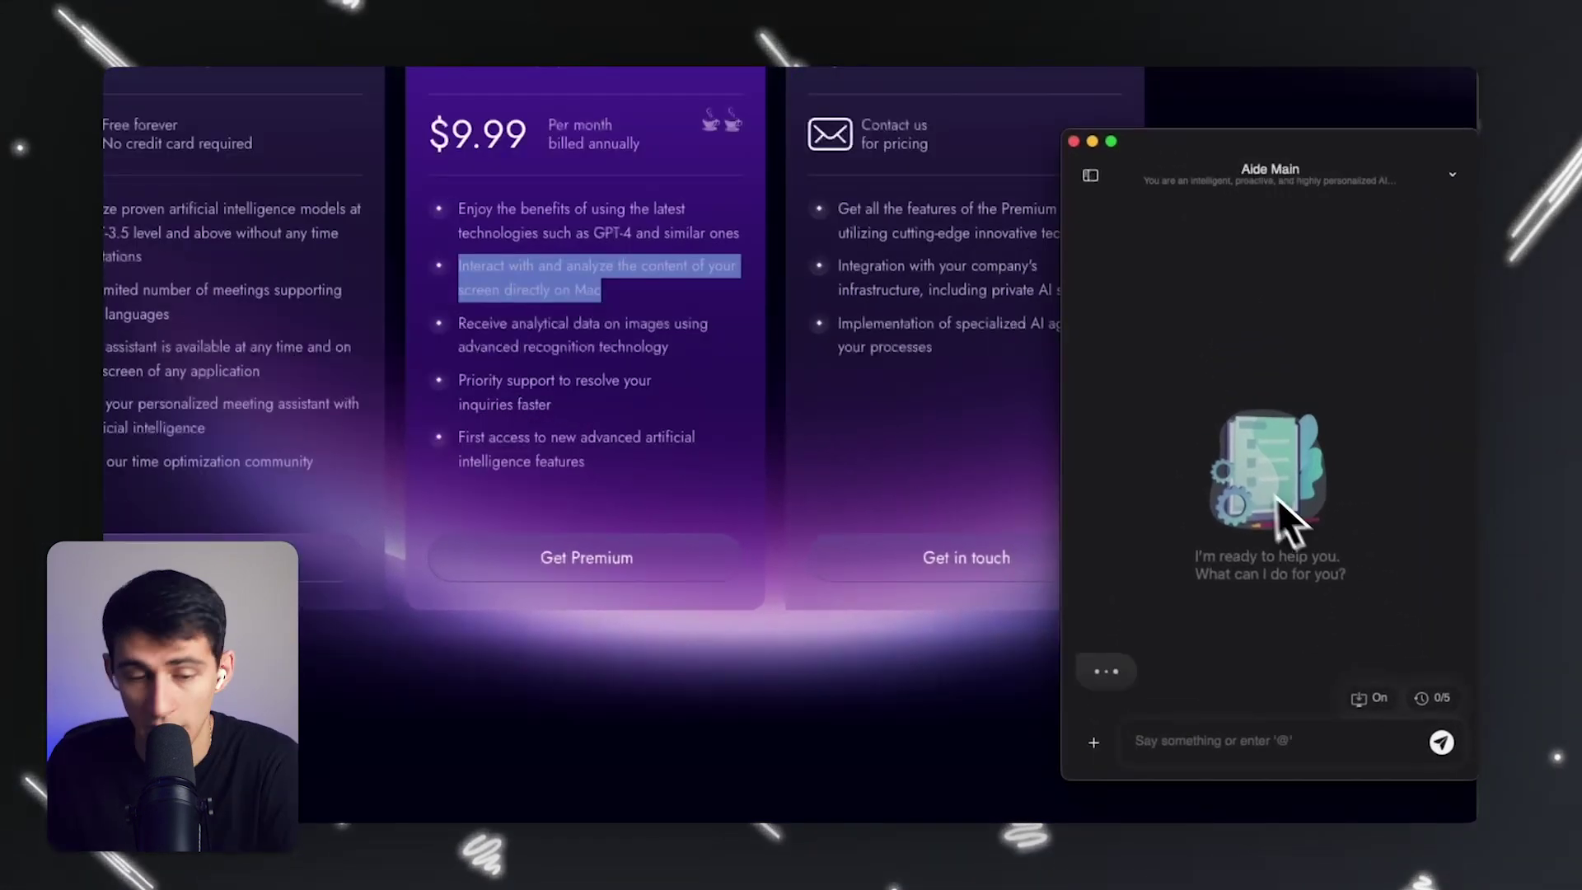
Reveal the attachment options in Aide's chat message box
scroll(679, 452, up, 3)
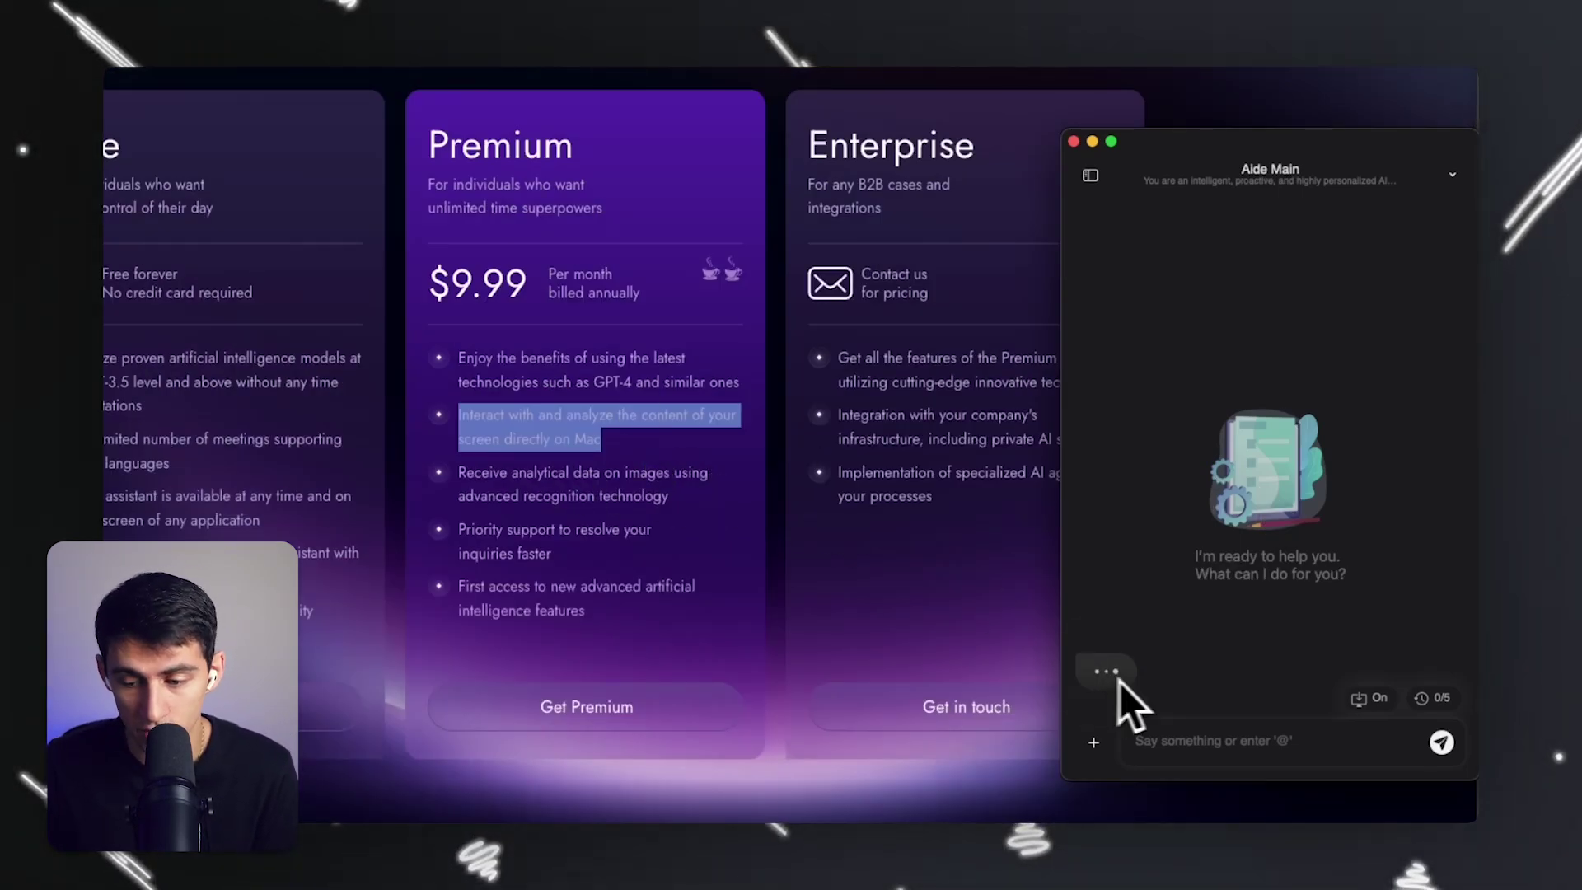
scroll(889, 494, down, 1)
scroll(906, 387, up, 4)
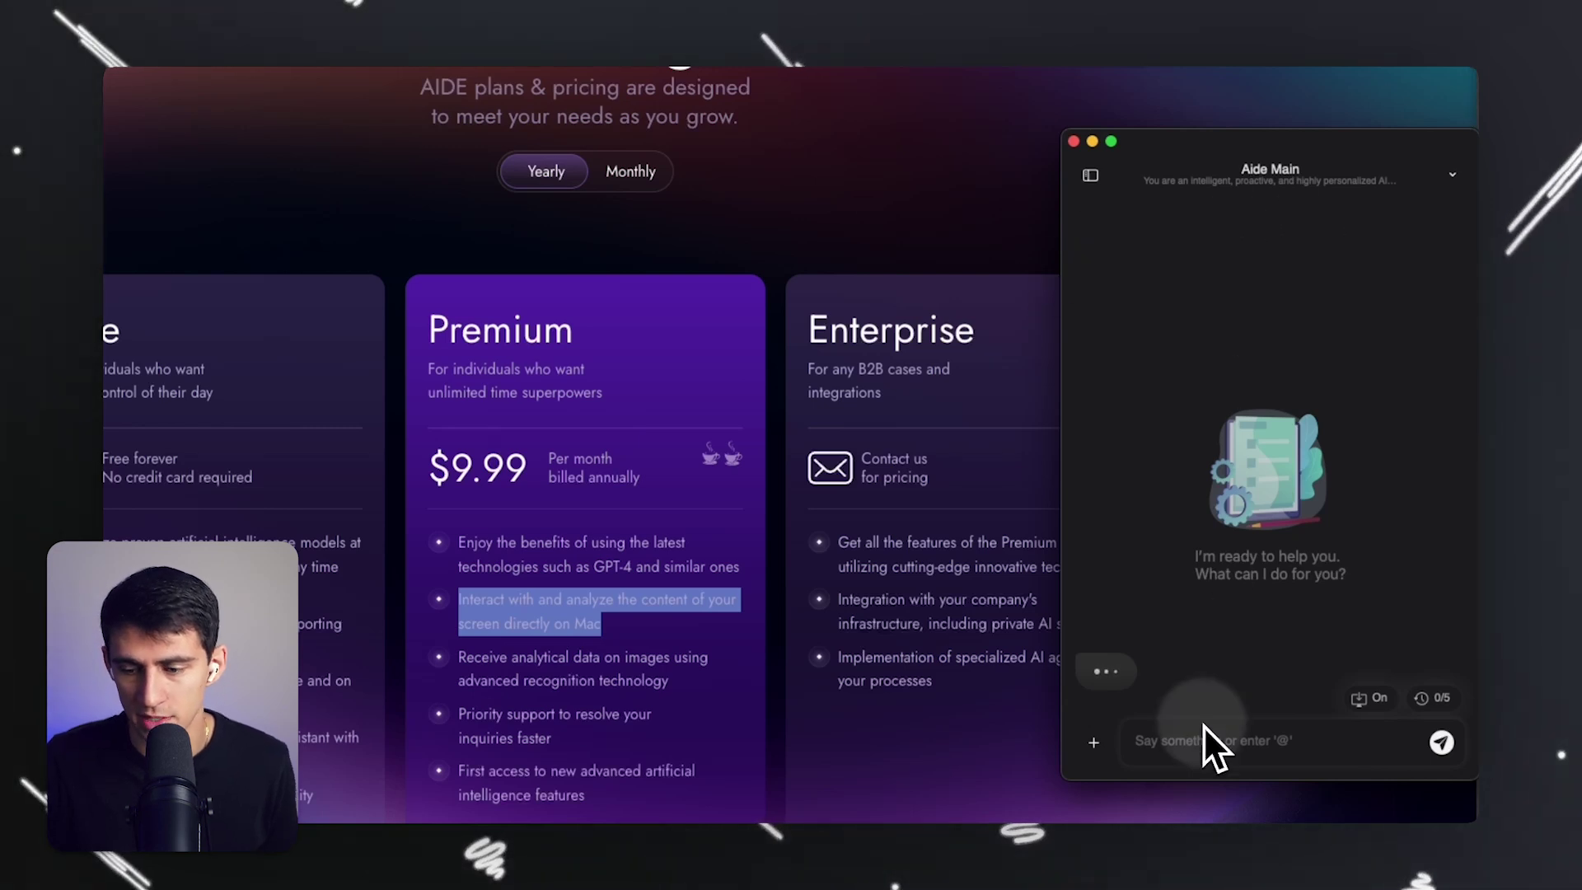
click(1214, 746)
click(1093, 743)
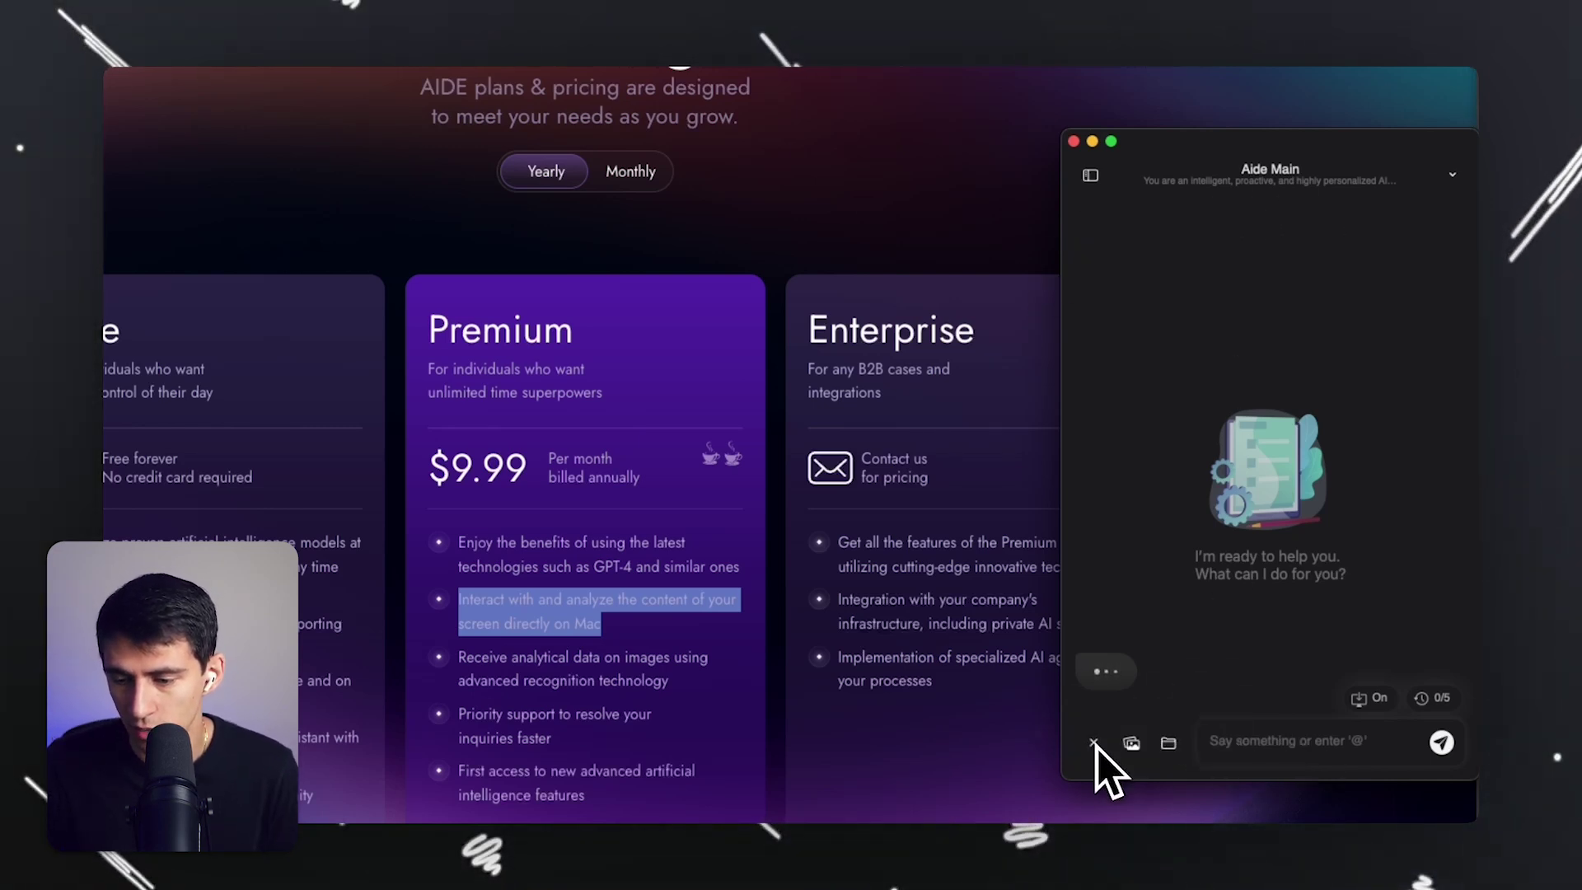
Switch the chat window to the Meetings list and widen it
click(1168, 749)
click(641, 134)
click(686, 364)
drag(1021, 716, 1387, 731)
Preview two recordings' transcriptions, then return to the Aide Main chat
click(1342, 671)
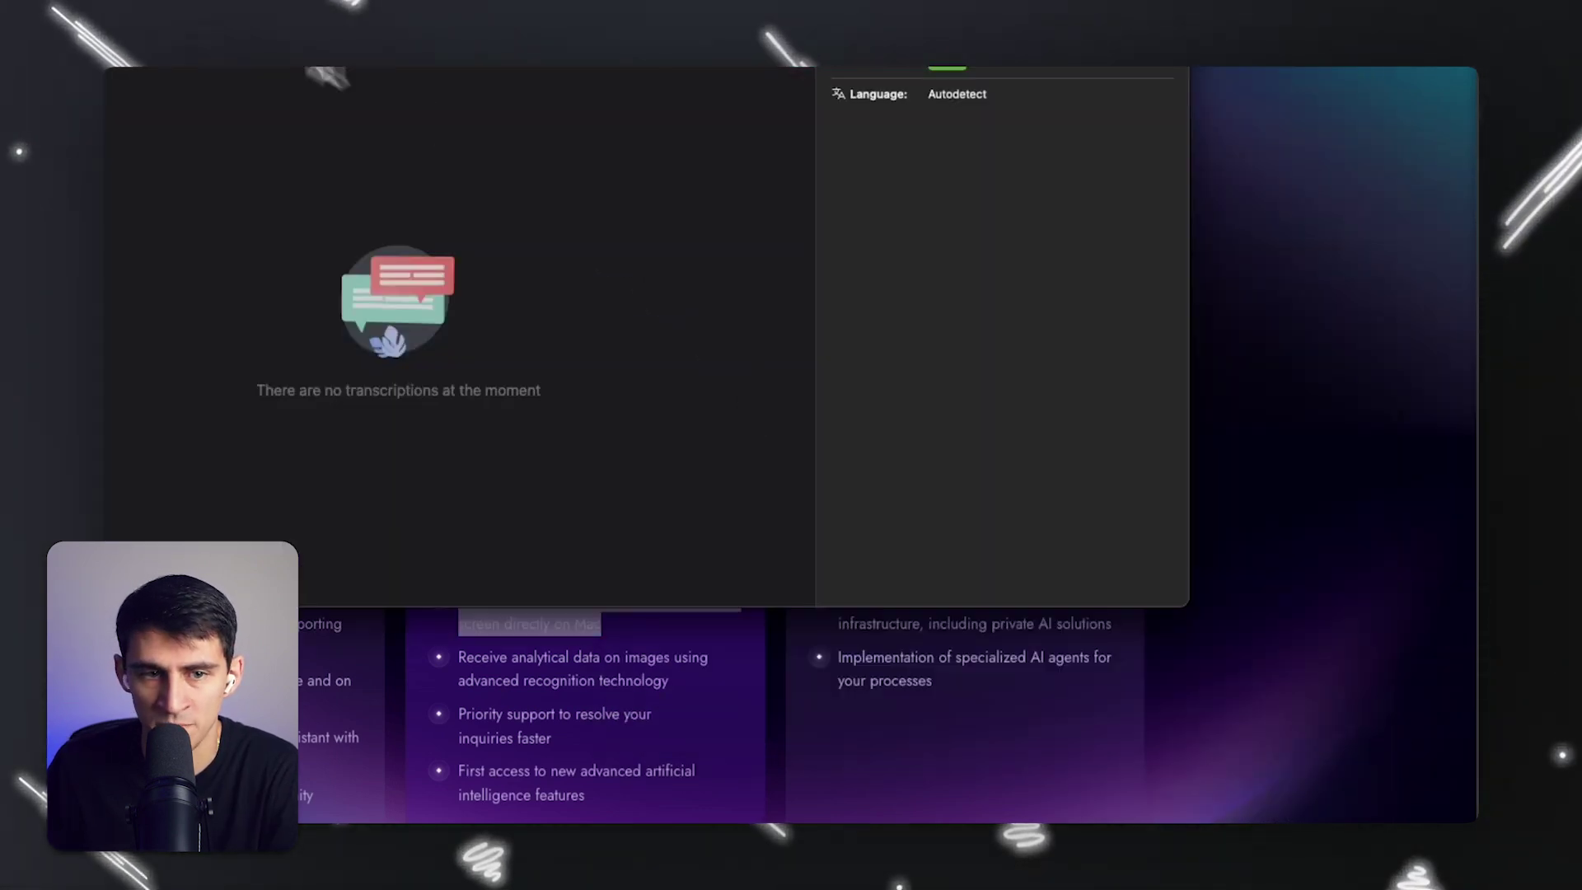
key(Escape)
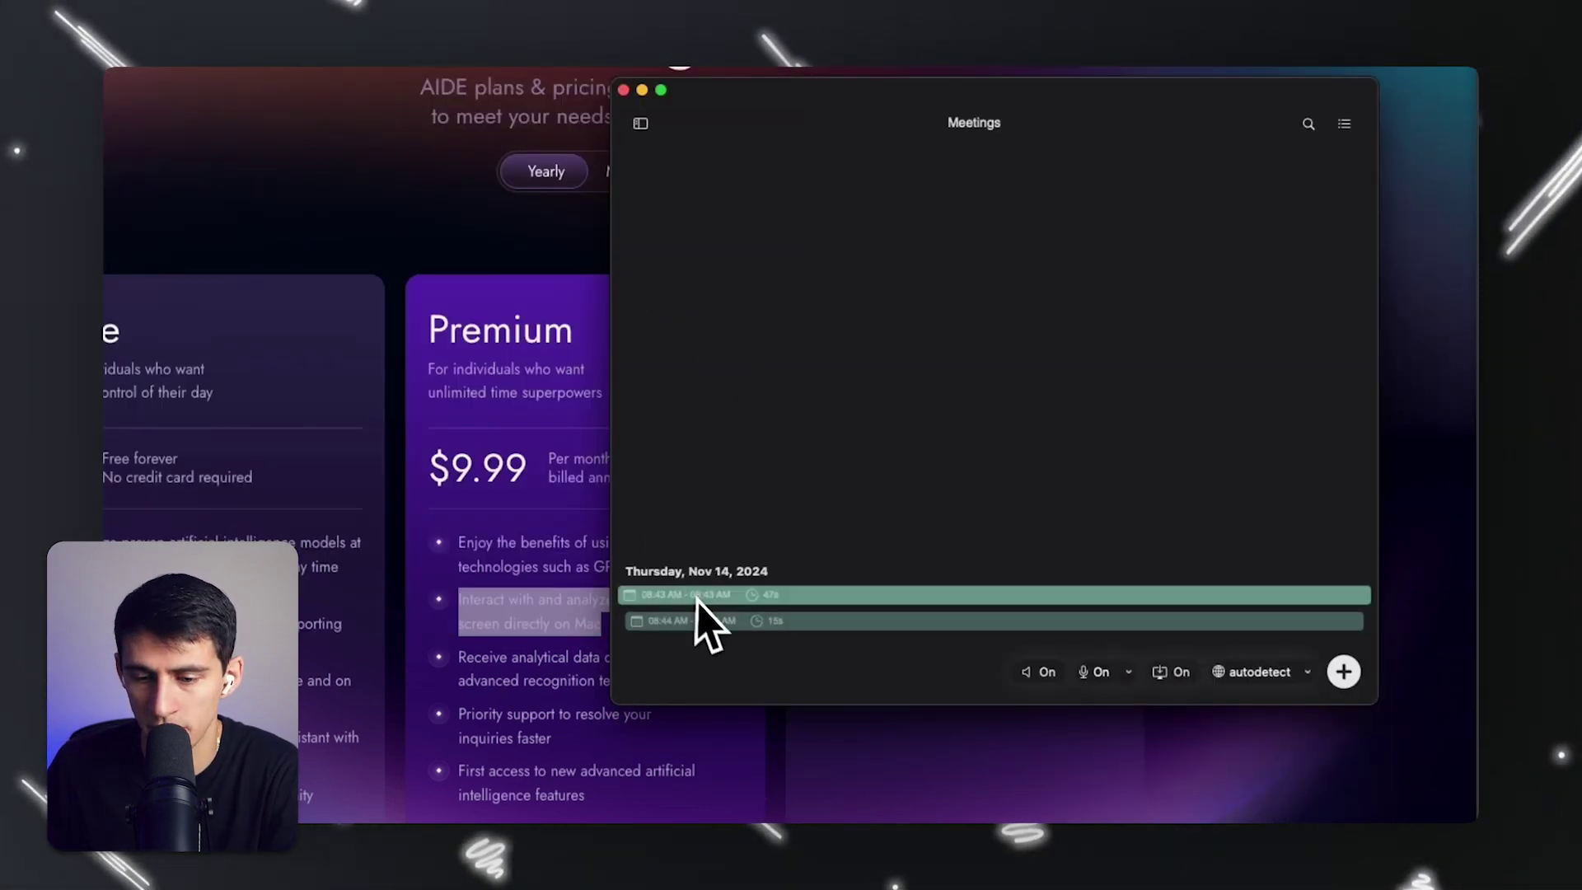
click(699, 618)
key(Escape)
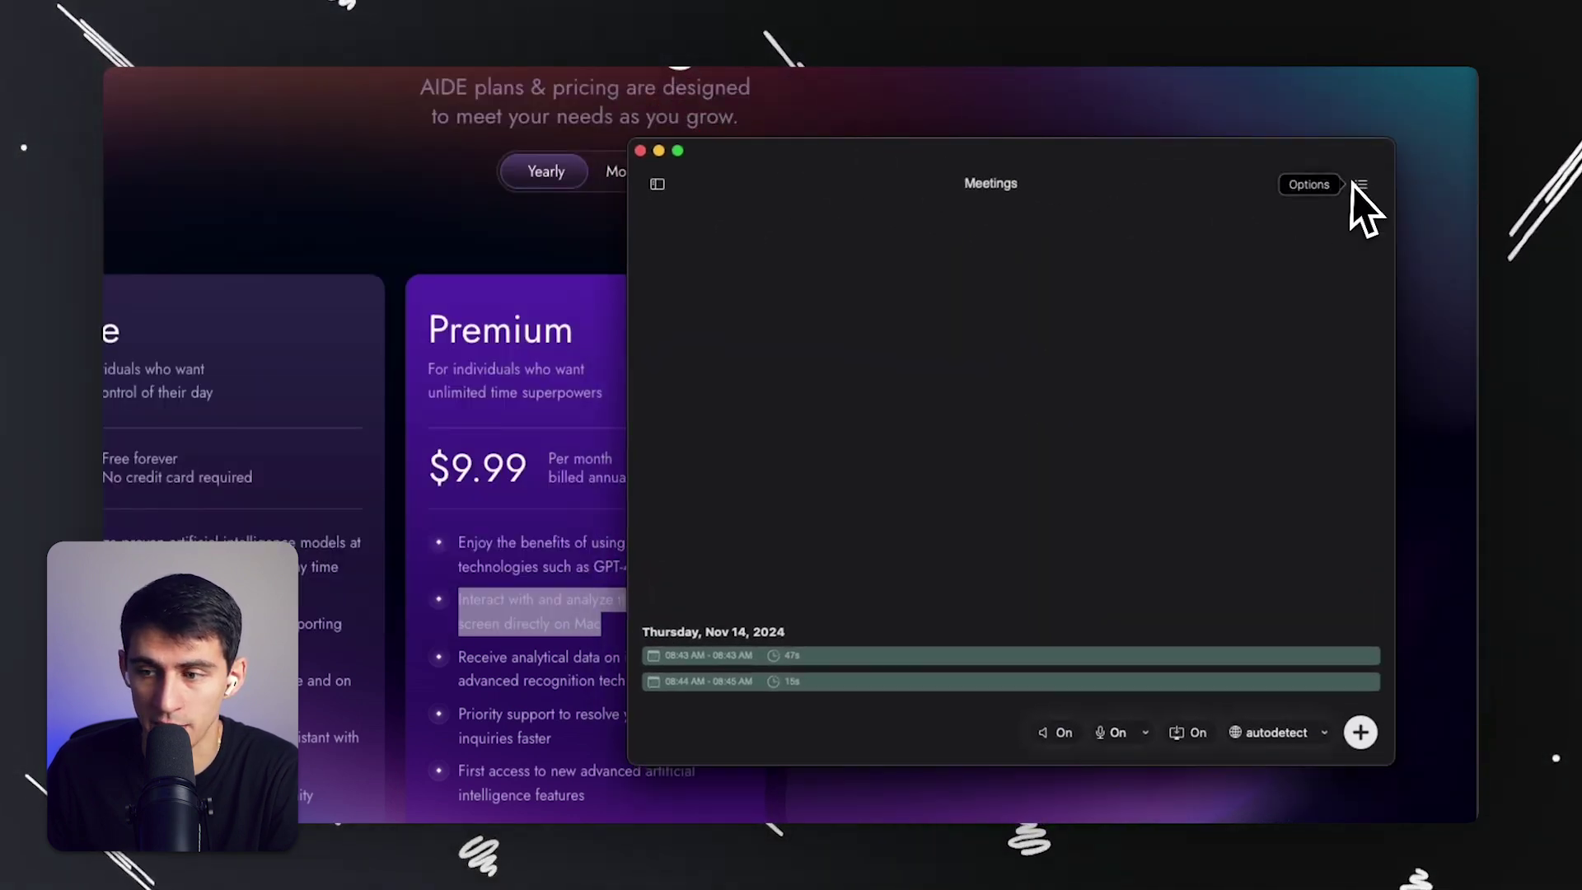
click(659, 185)
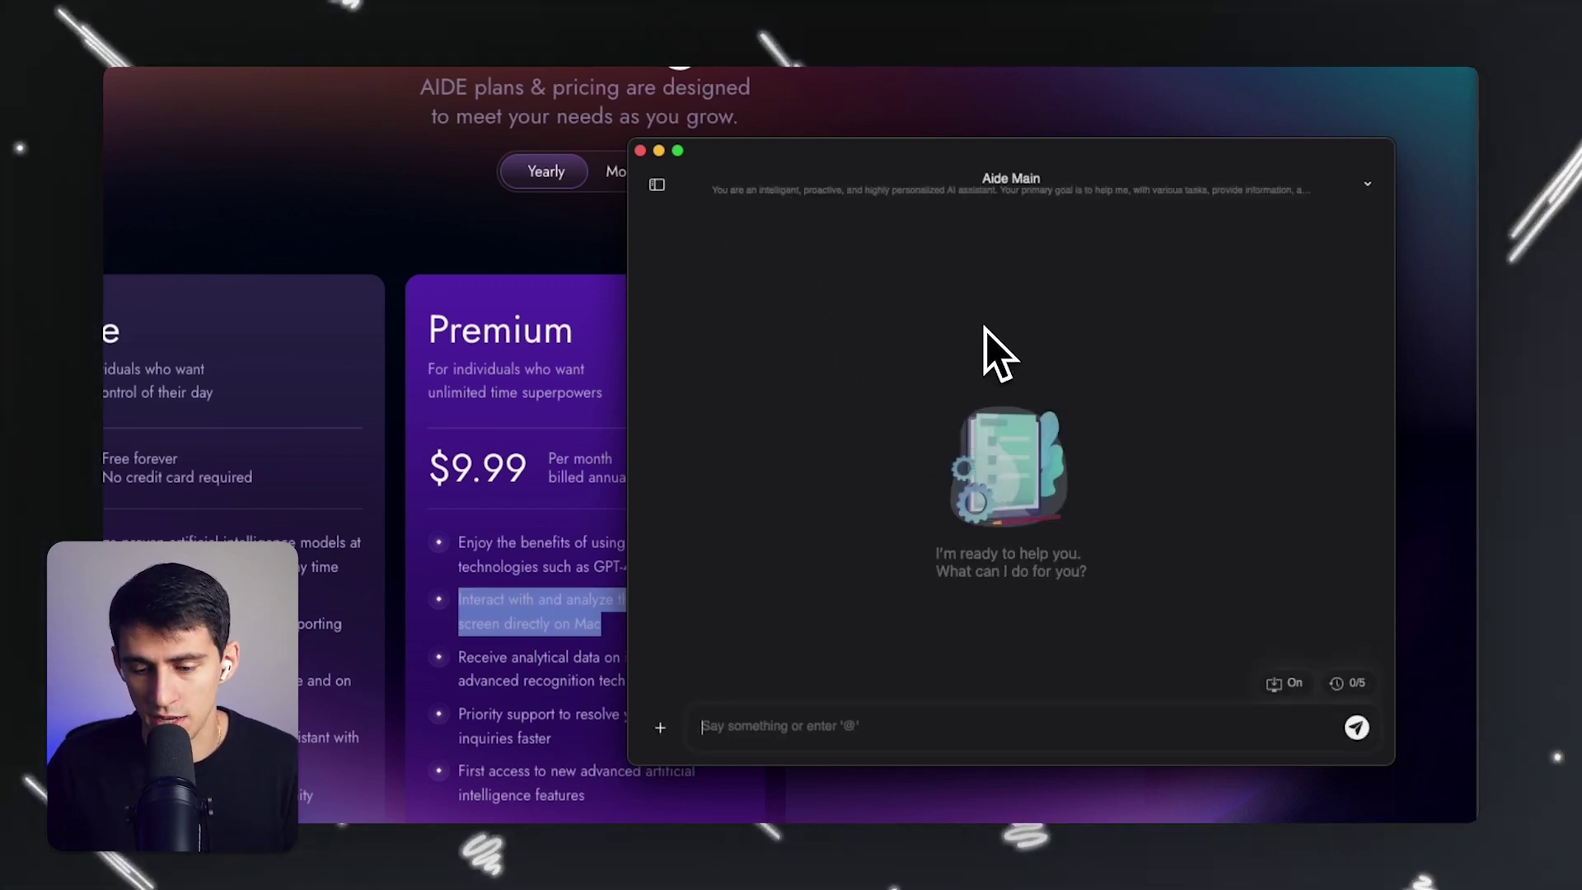
Ask Aide to draft a reply to the pasted email promising the work ASAP
text(I need to resp)
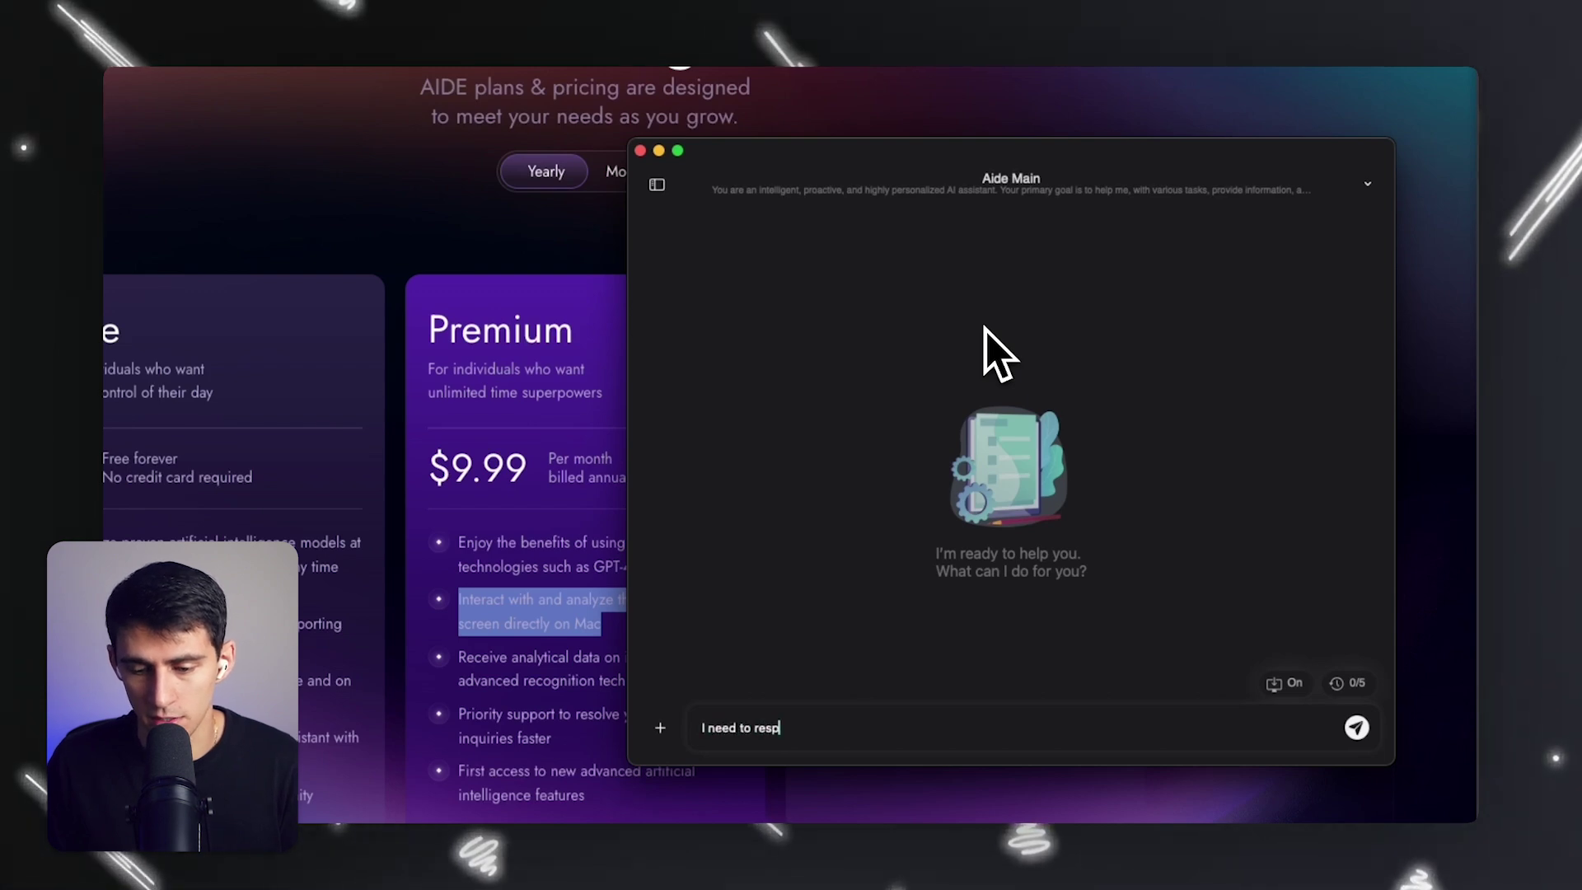
text(ond to the email below, please give me a response to them affirming)
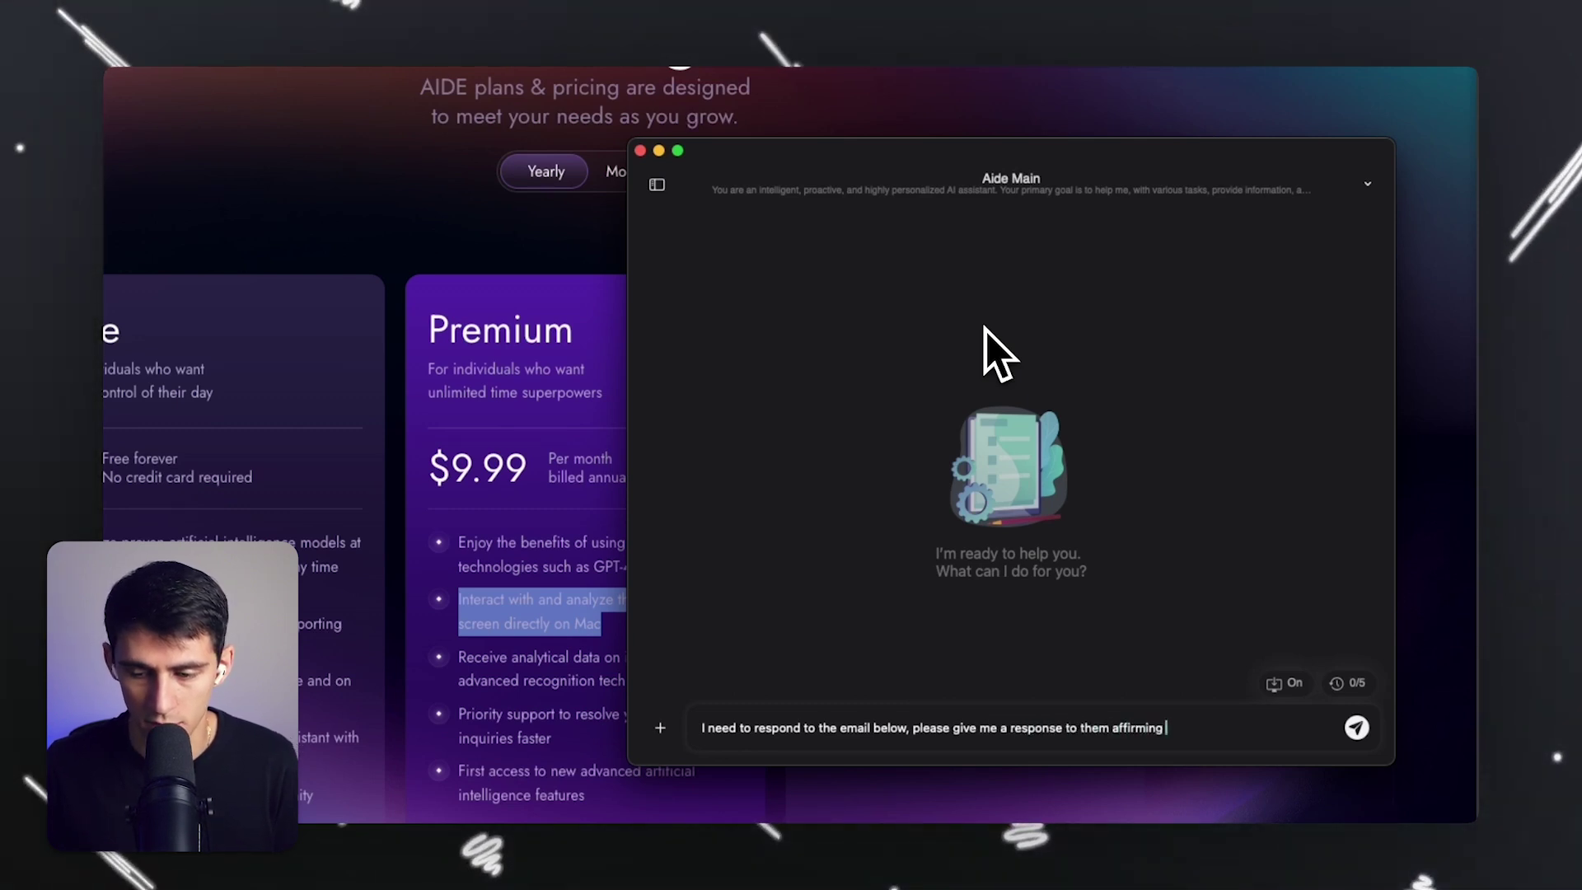
text(that we will comple)
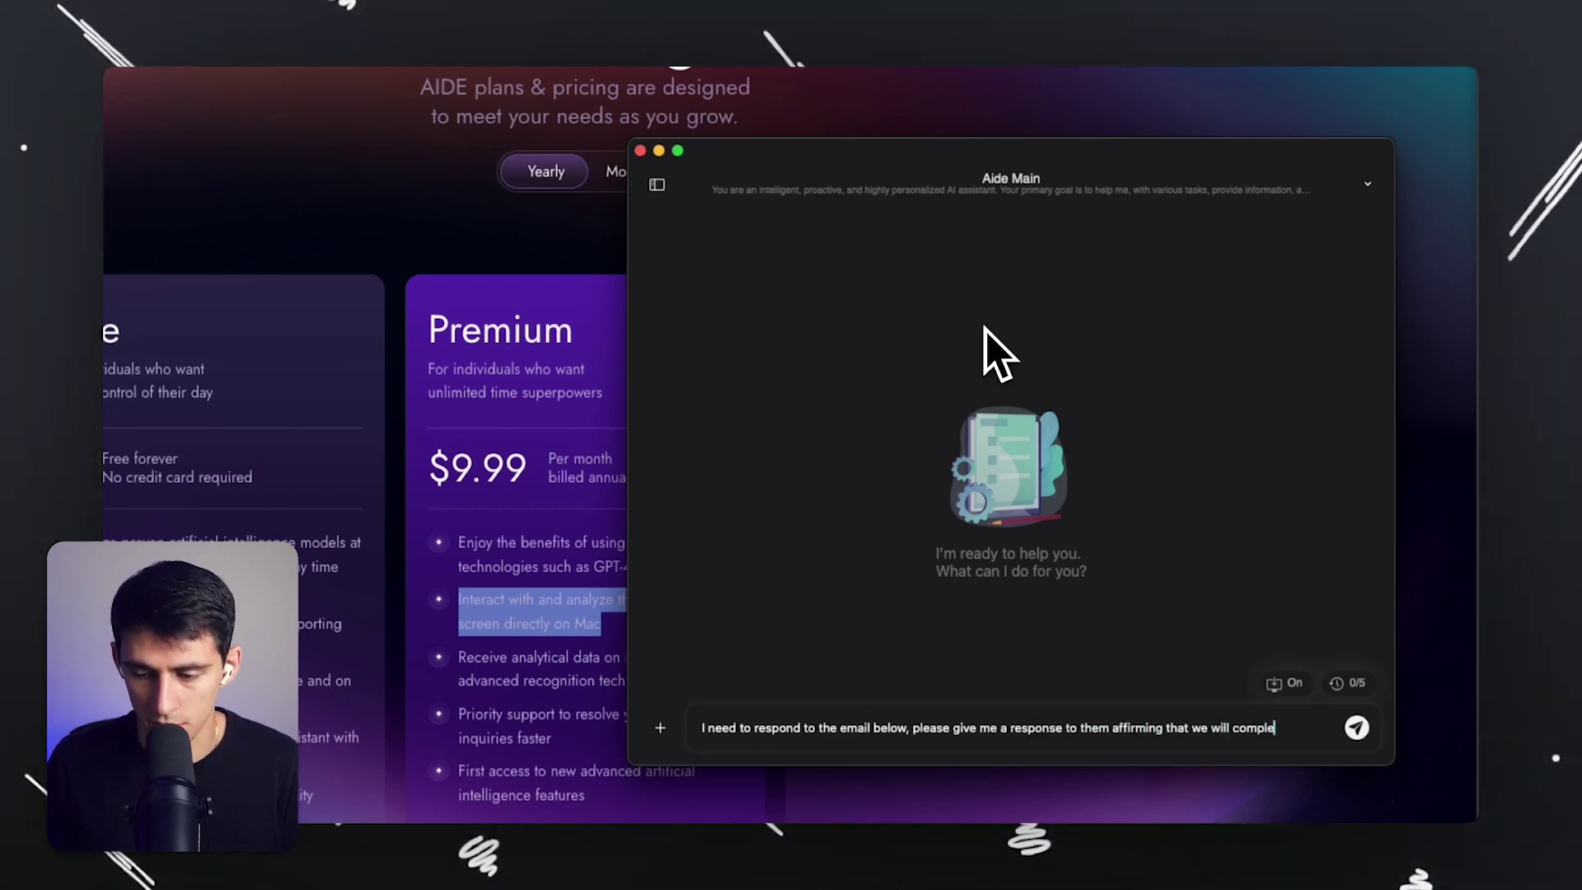
text(te the work ASAP)
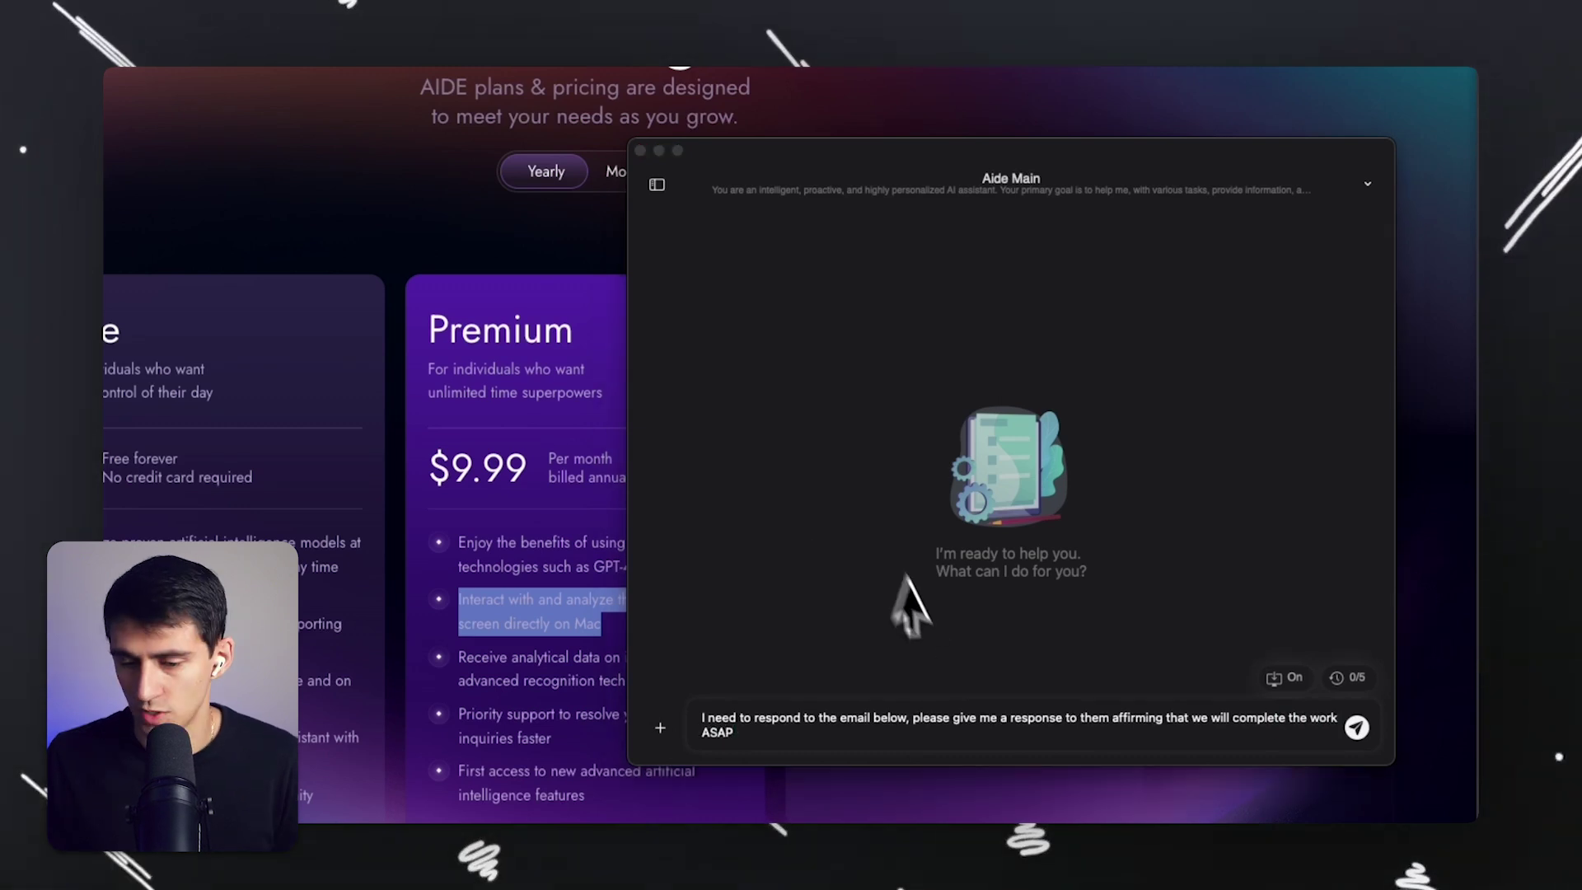
text(:)
key(shift+Return)
key(shift+Return)
text(Hey Demetri,    Hope you had a lovely weekend.)
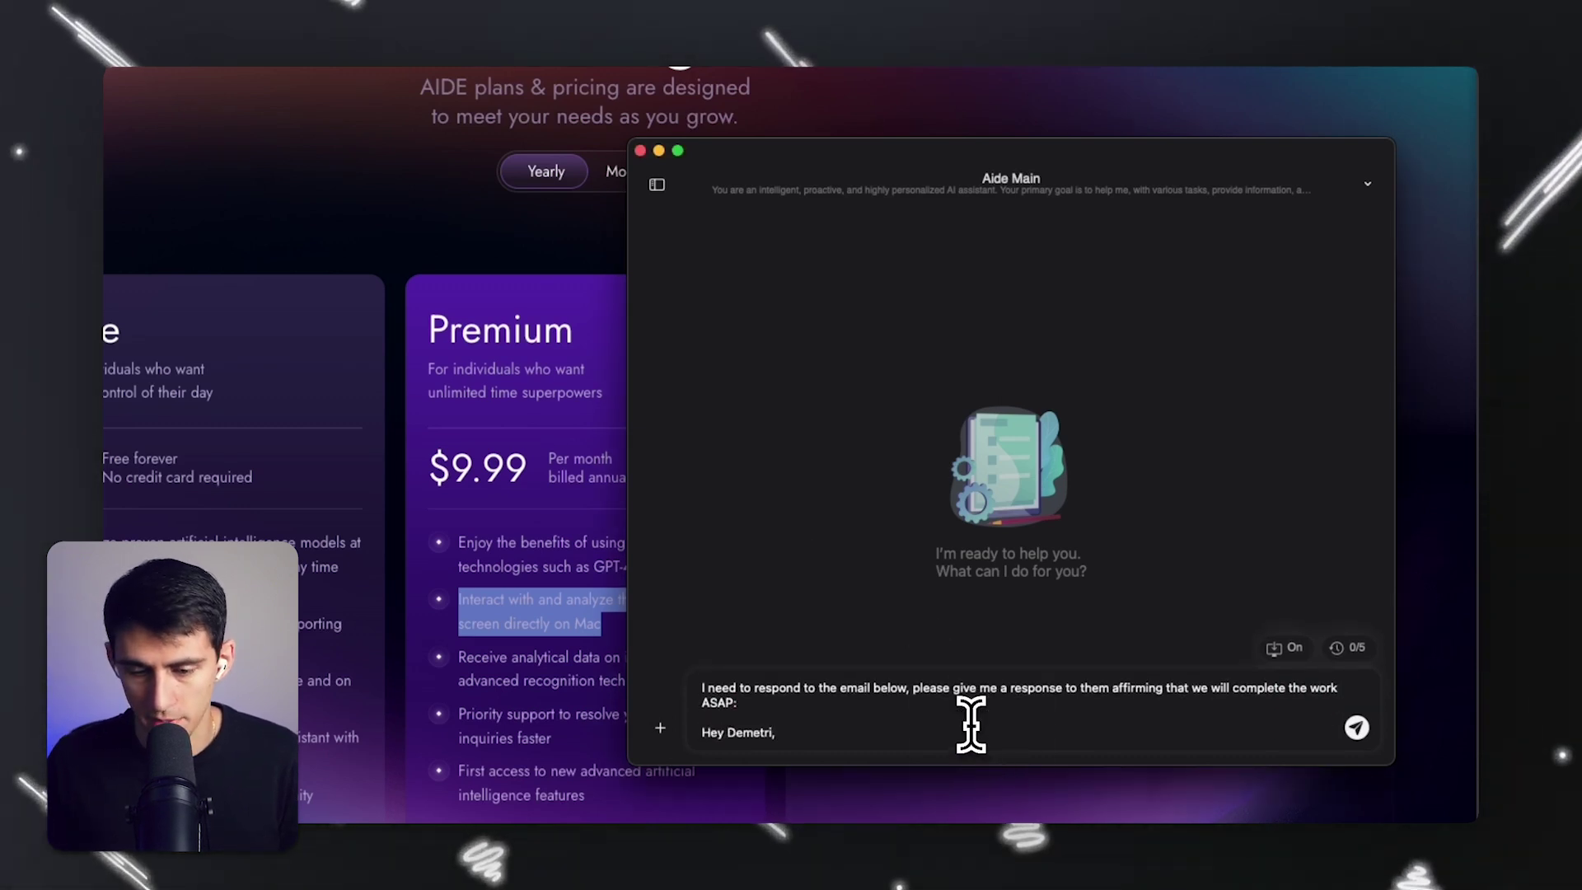
scroll(970, 717, down, 5)
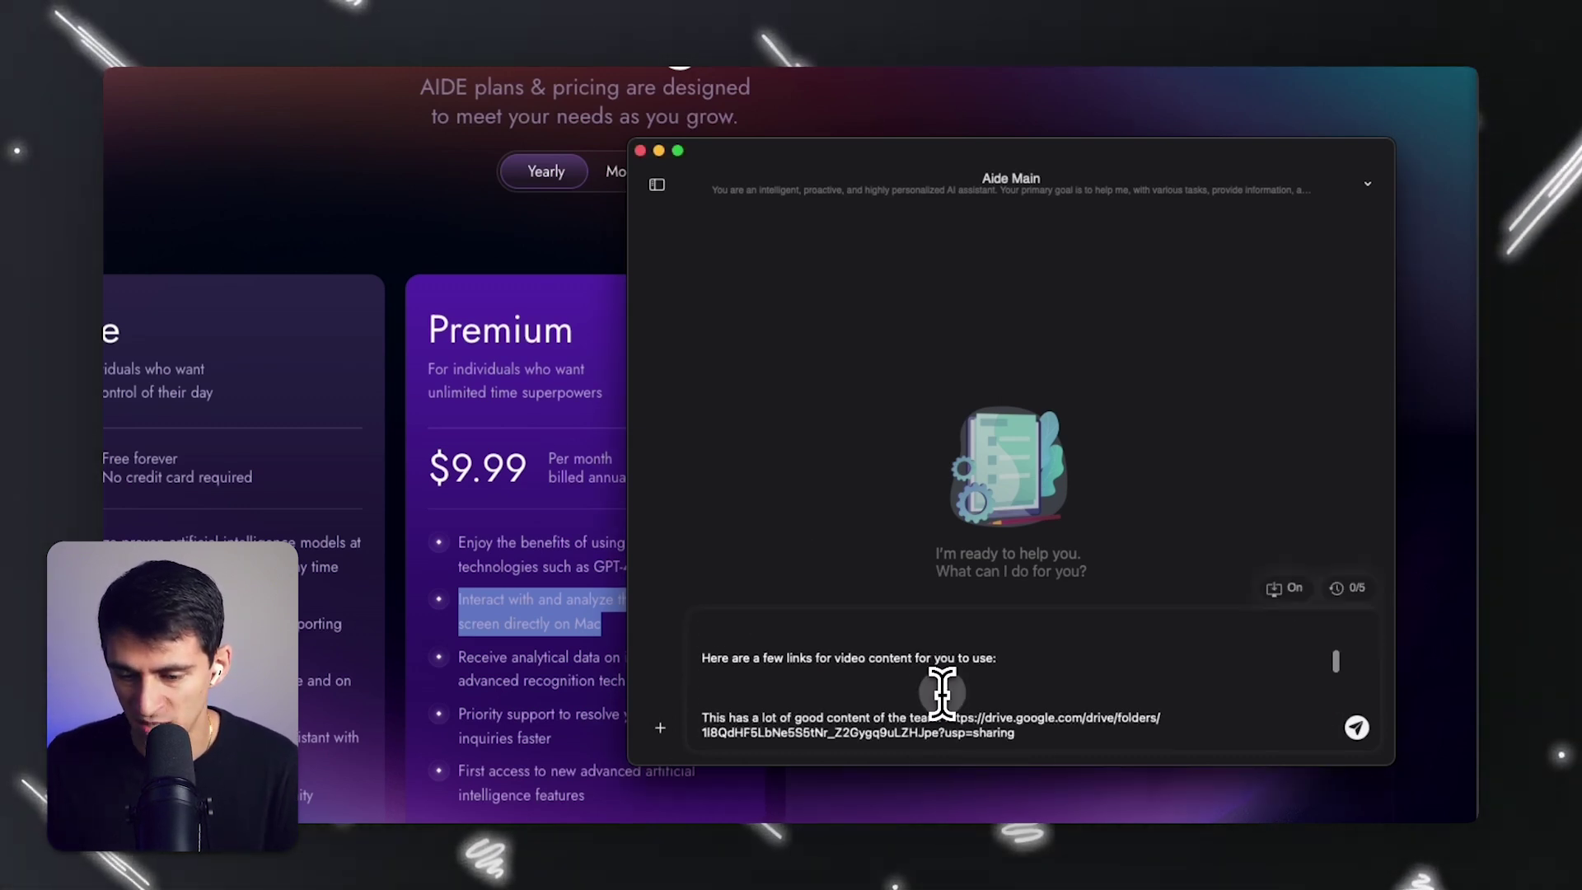
key(Return)
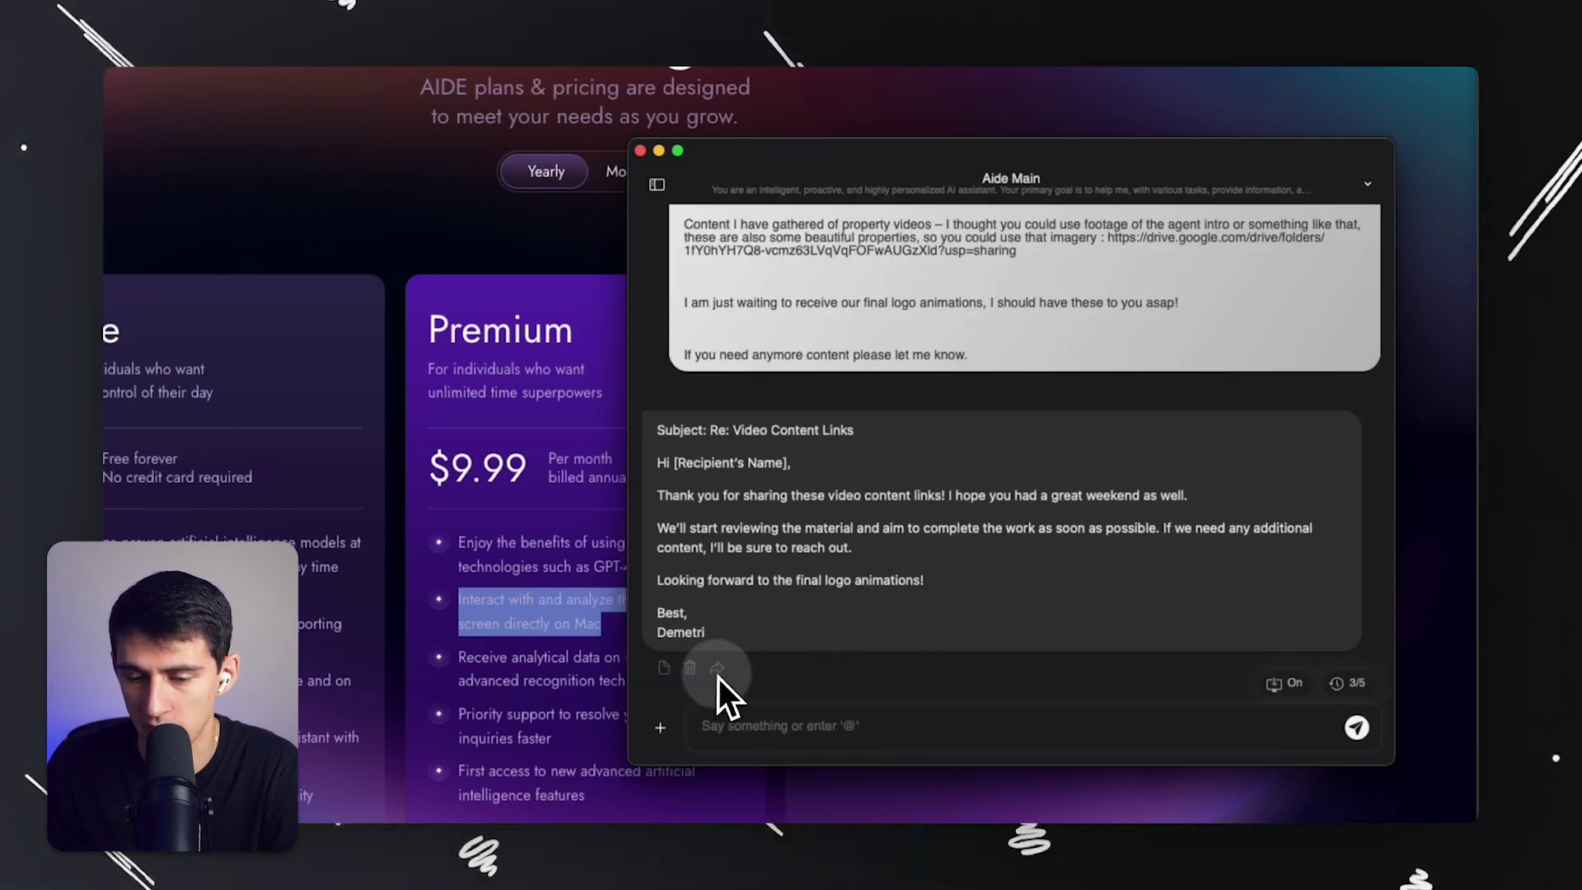
scroll(719, 678, up, 3)
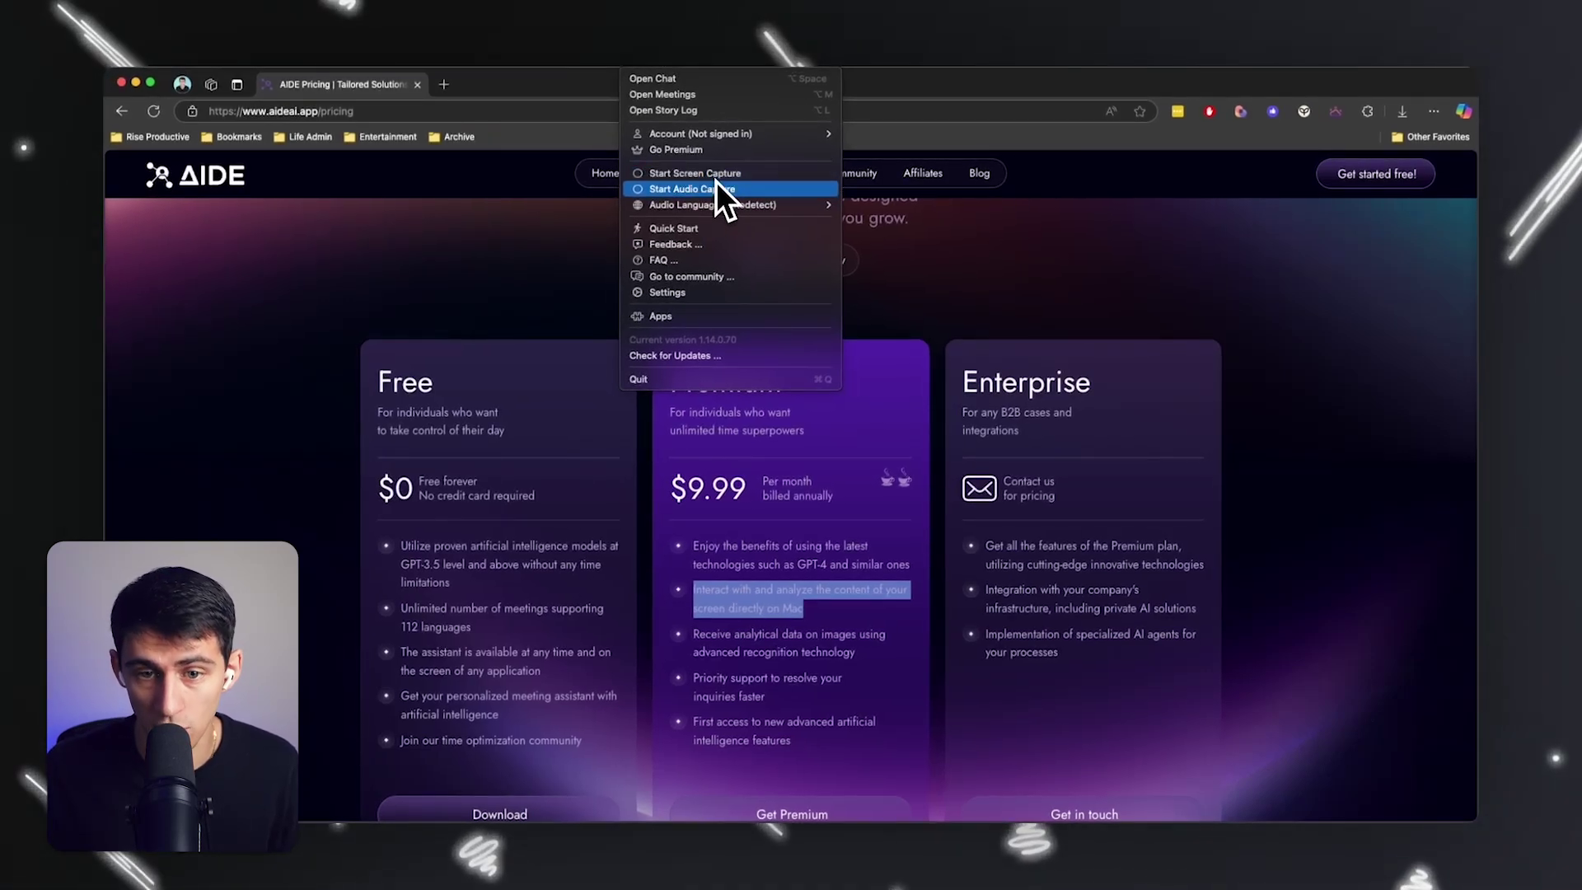
Record a short audio note with Start Audio Capture, then stop it from the Aide menu
click(714, 189)
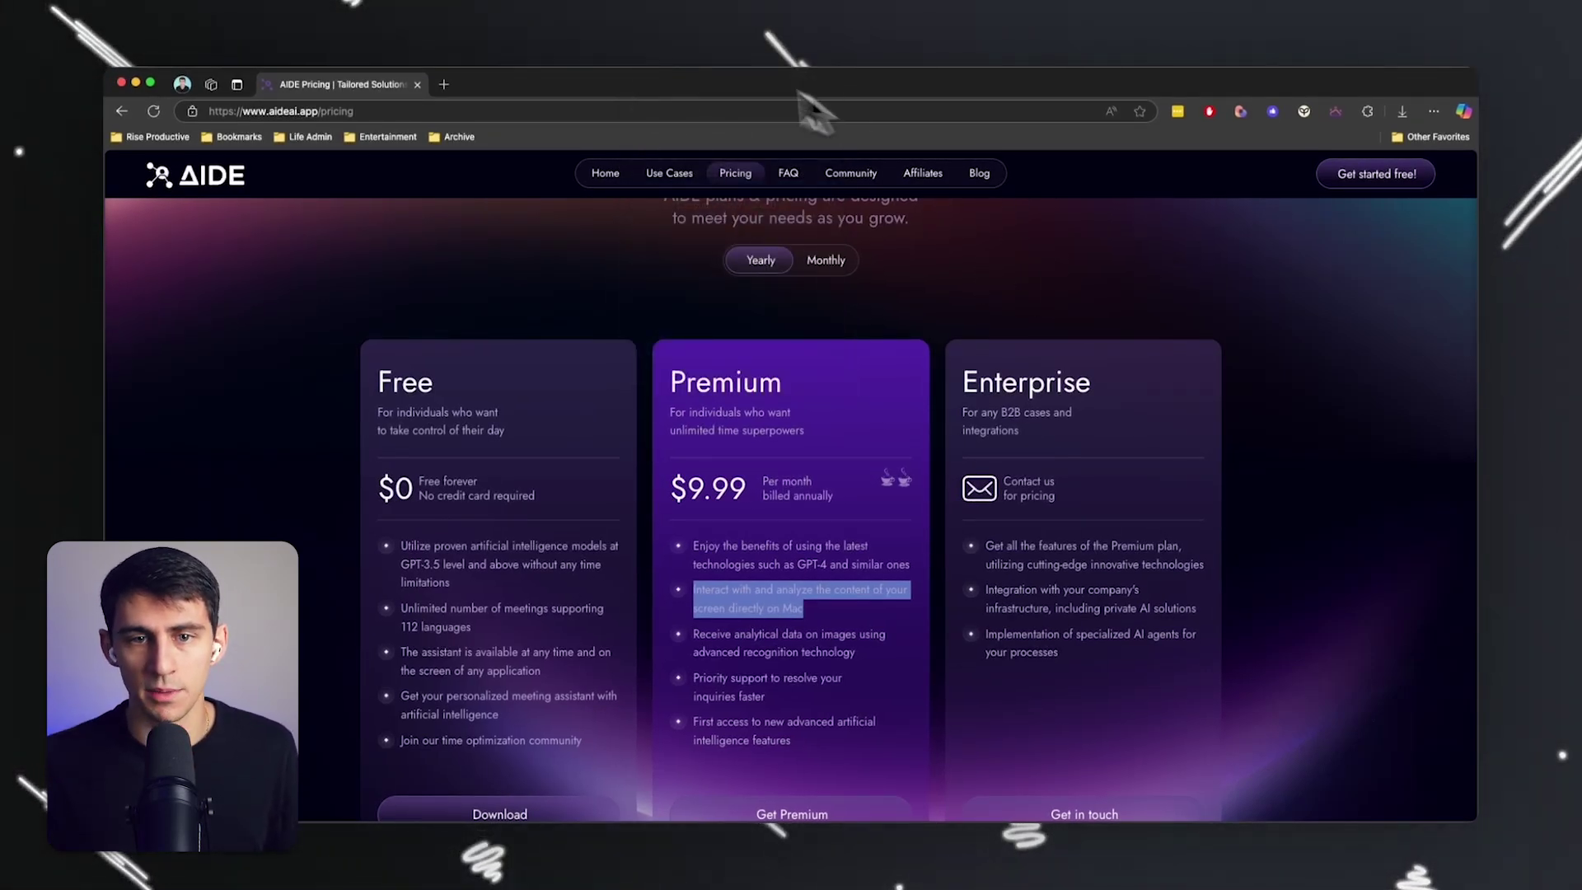
click(638, 63)
click(694, 189)
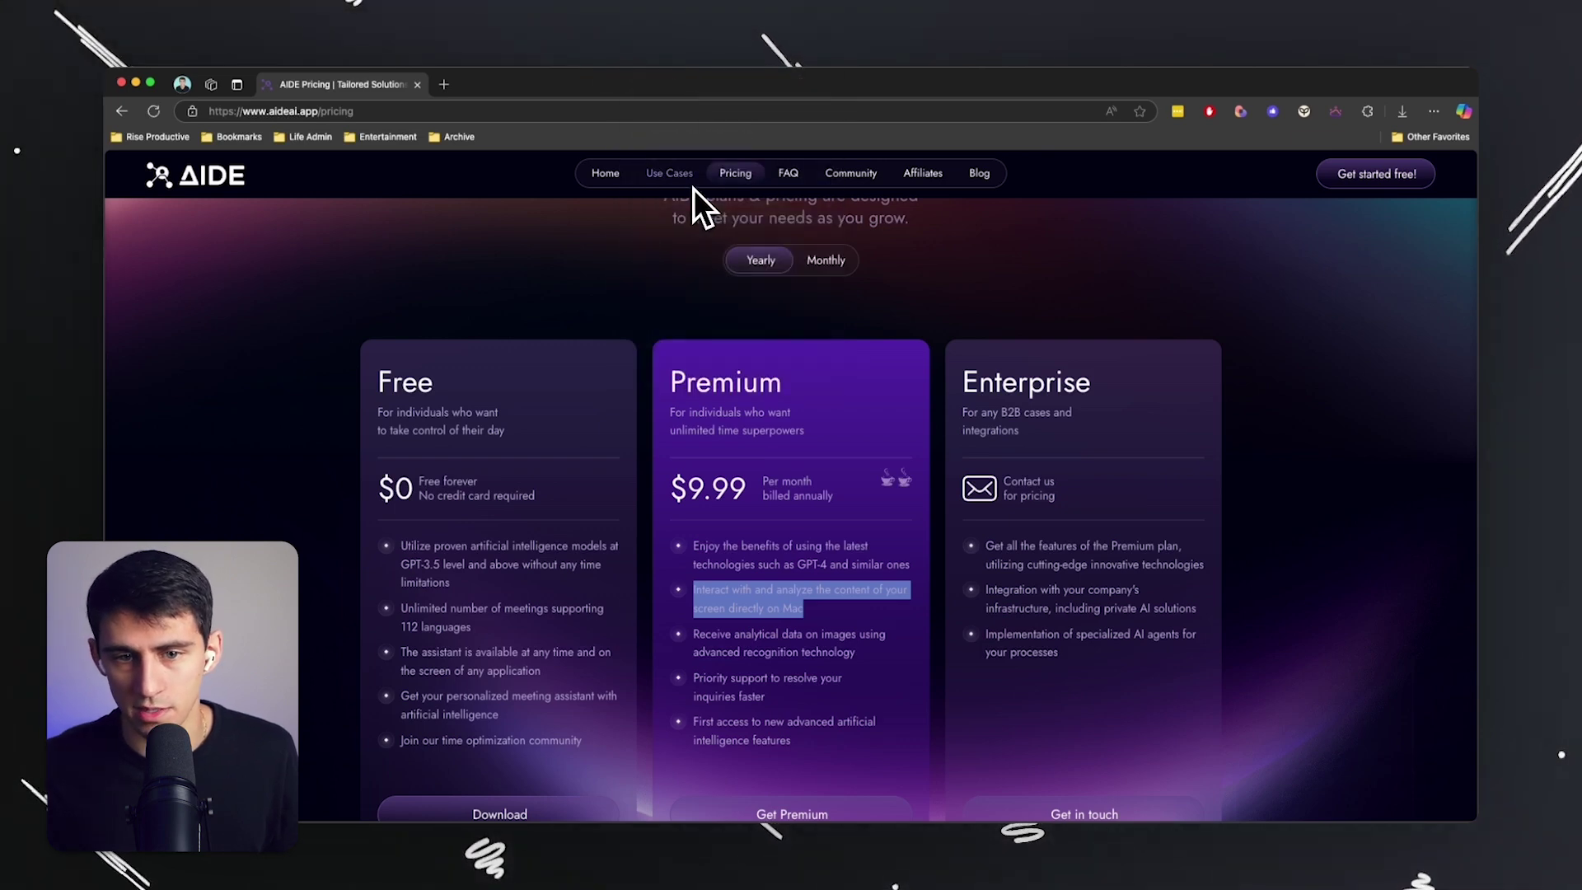
click(637, 66)
click(652, 190)
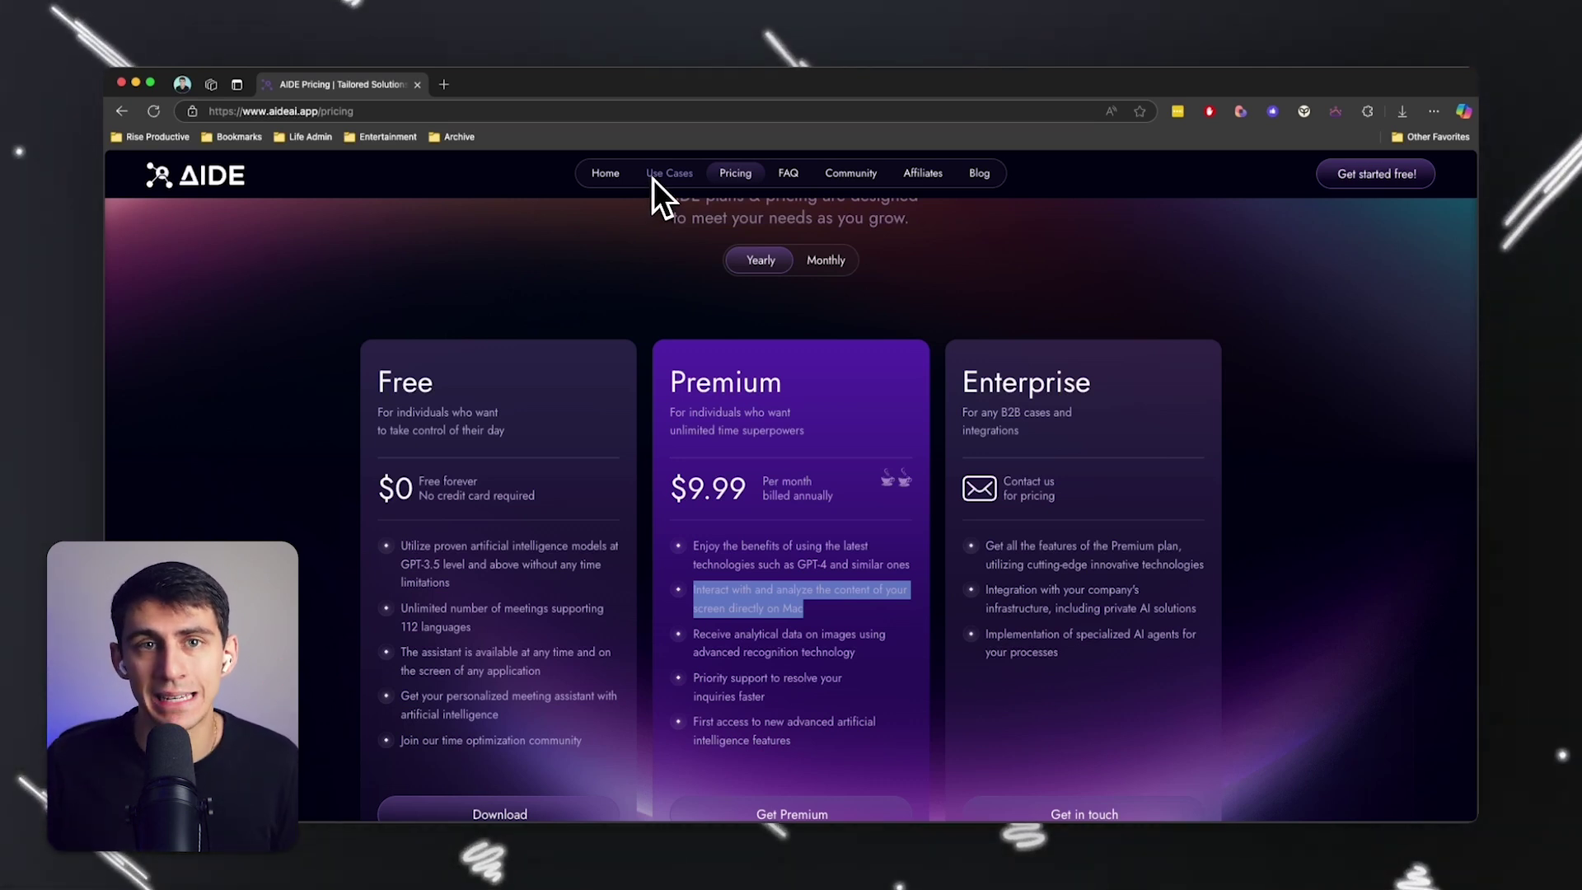
click(640, 67)
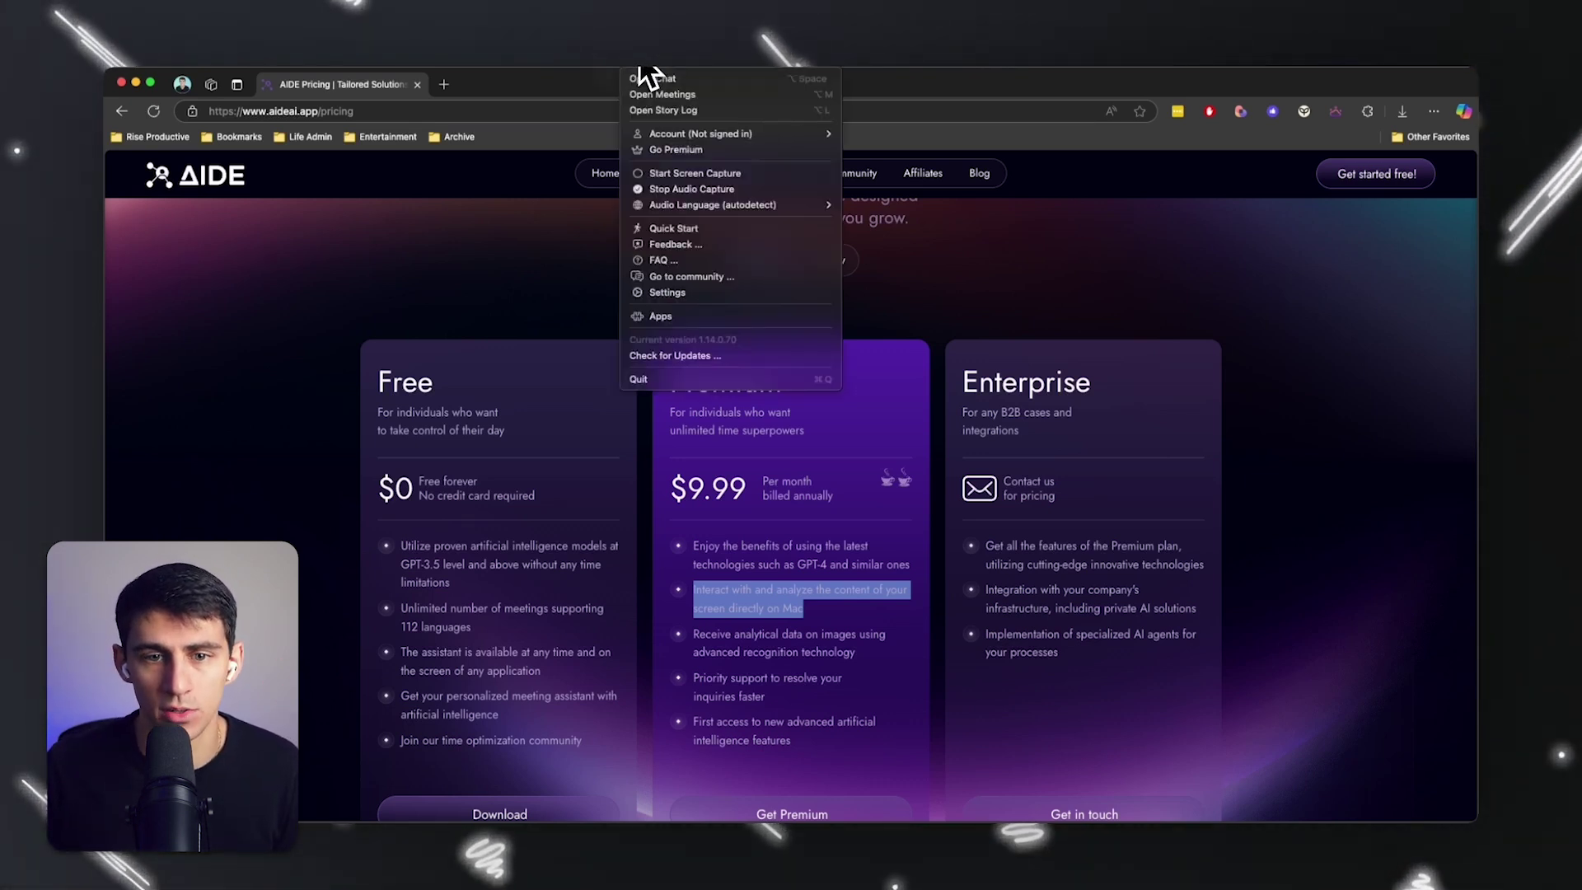
click(669, 193)
click(641, 67)
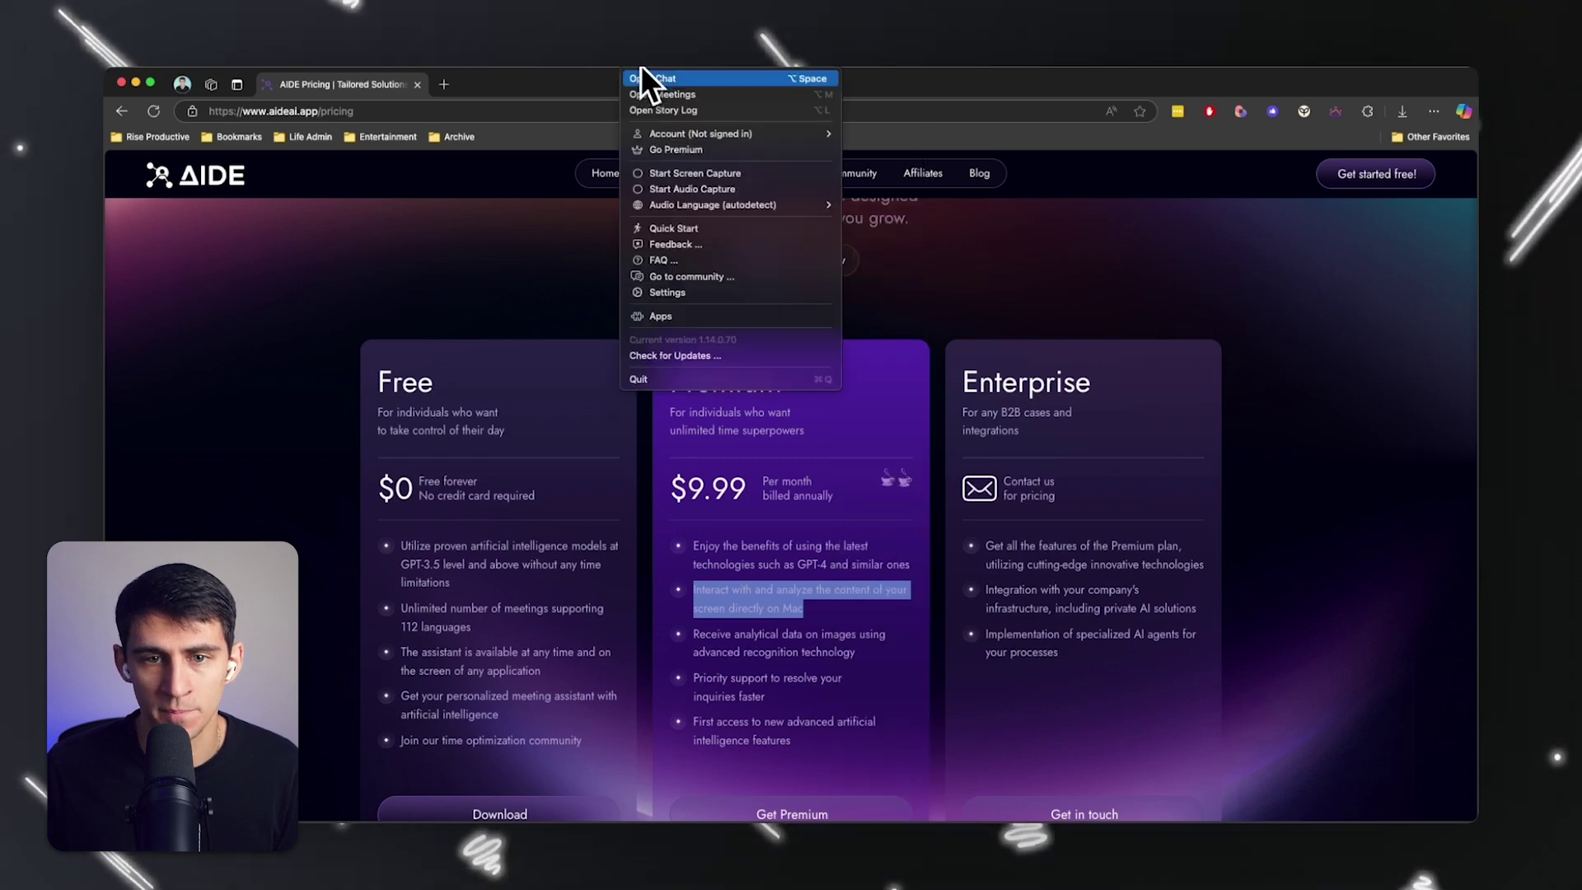
Open the Activity Story Log and expand its 08:45 entry showing transcripts and the drafted reply
click(659, 109)
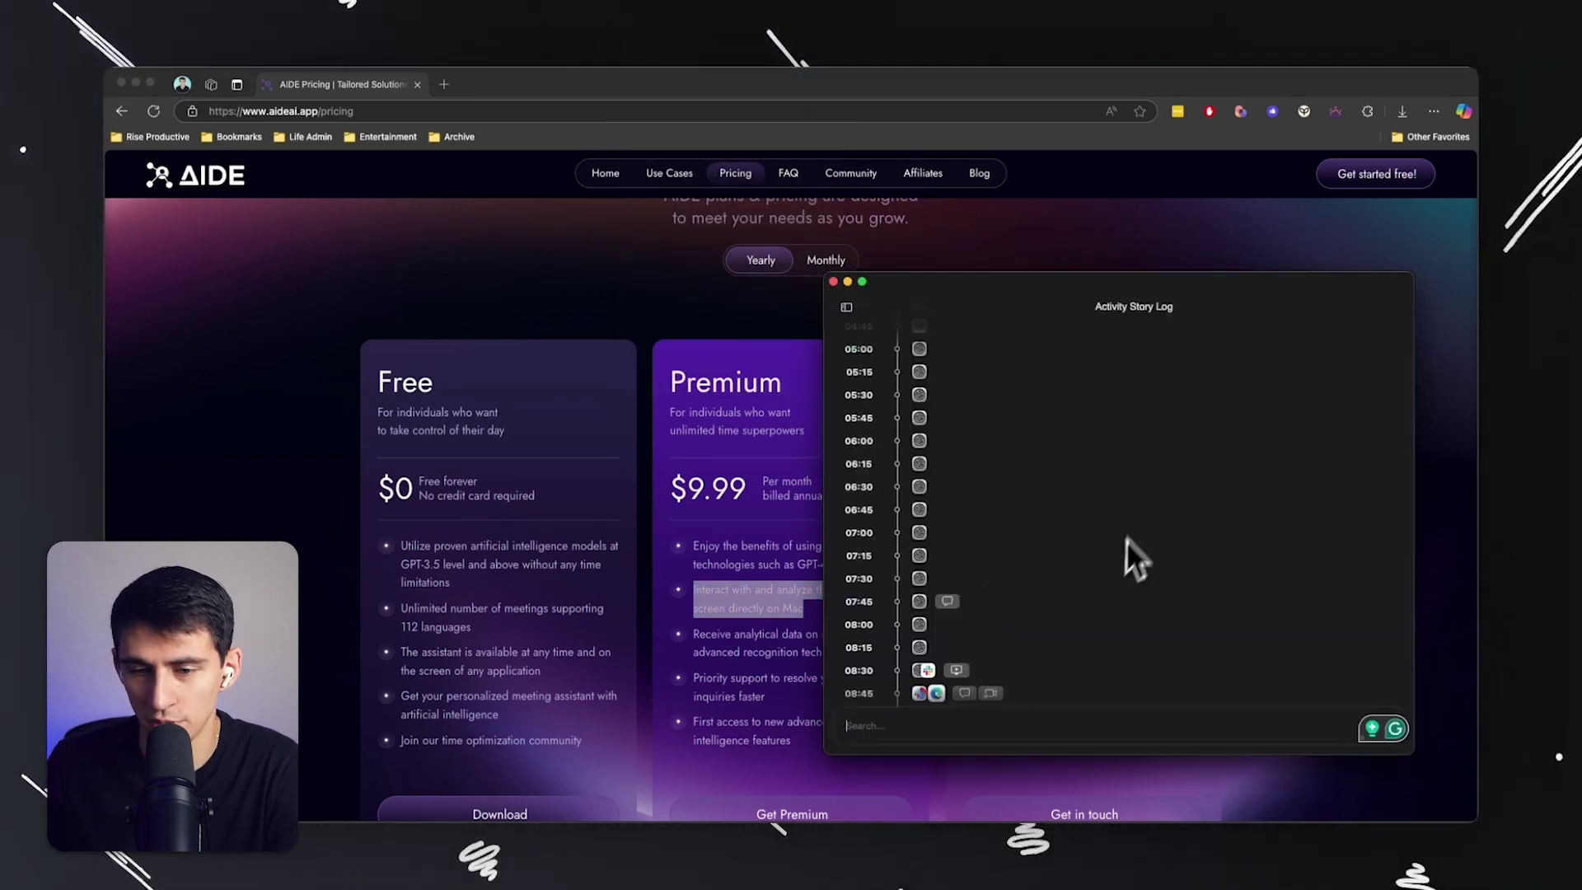
scroll(1071, 527, up, 10)
scroll(946, 415, down, 10)
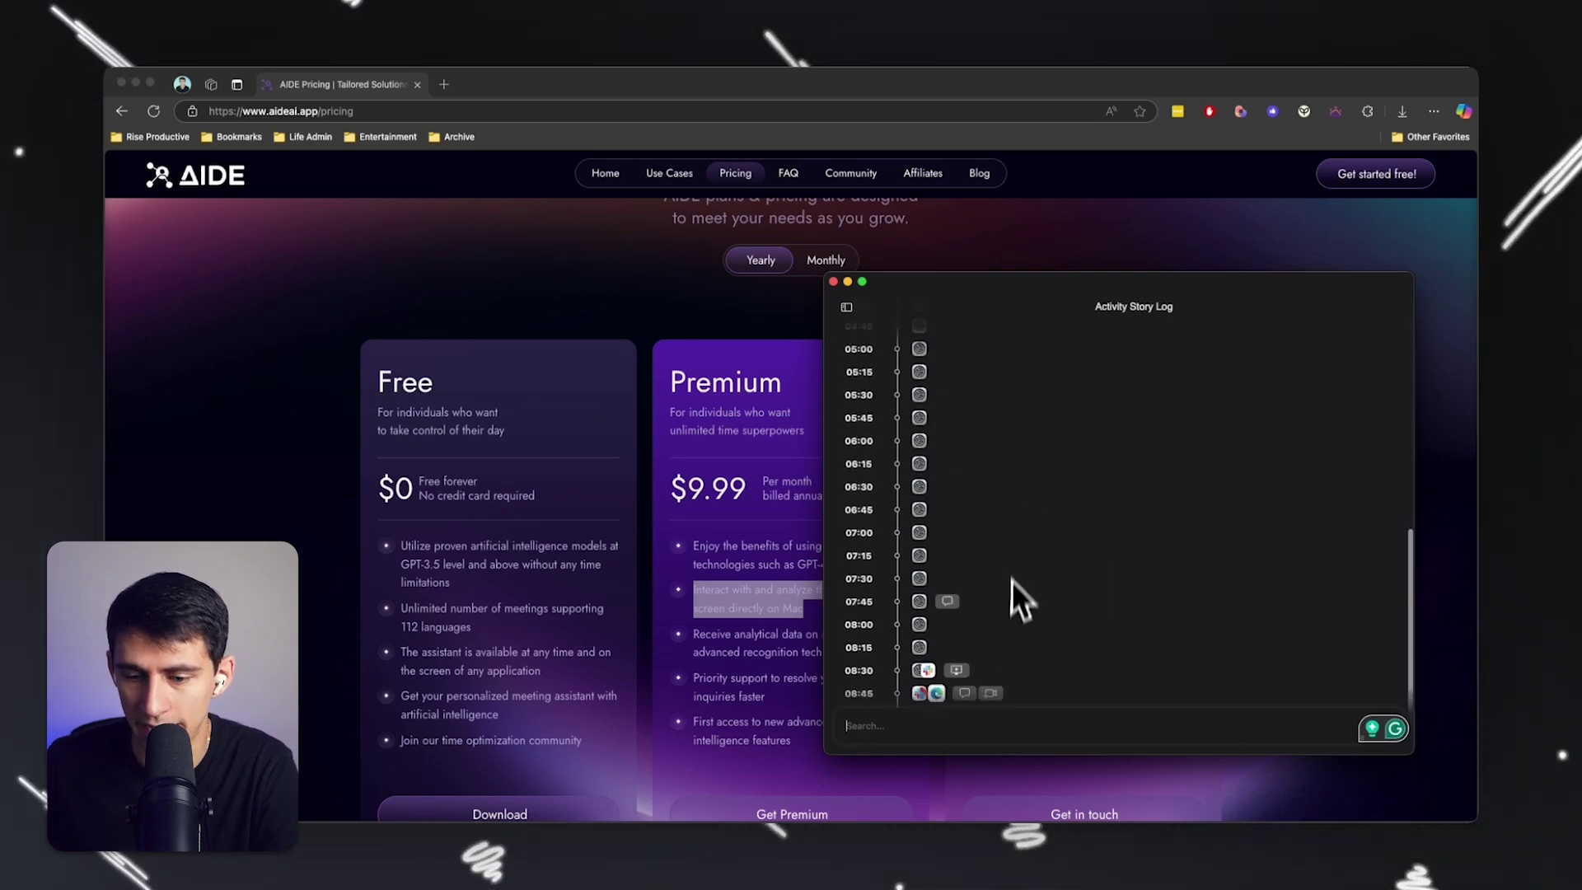
click(987, 693)
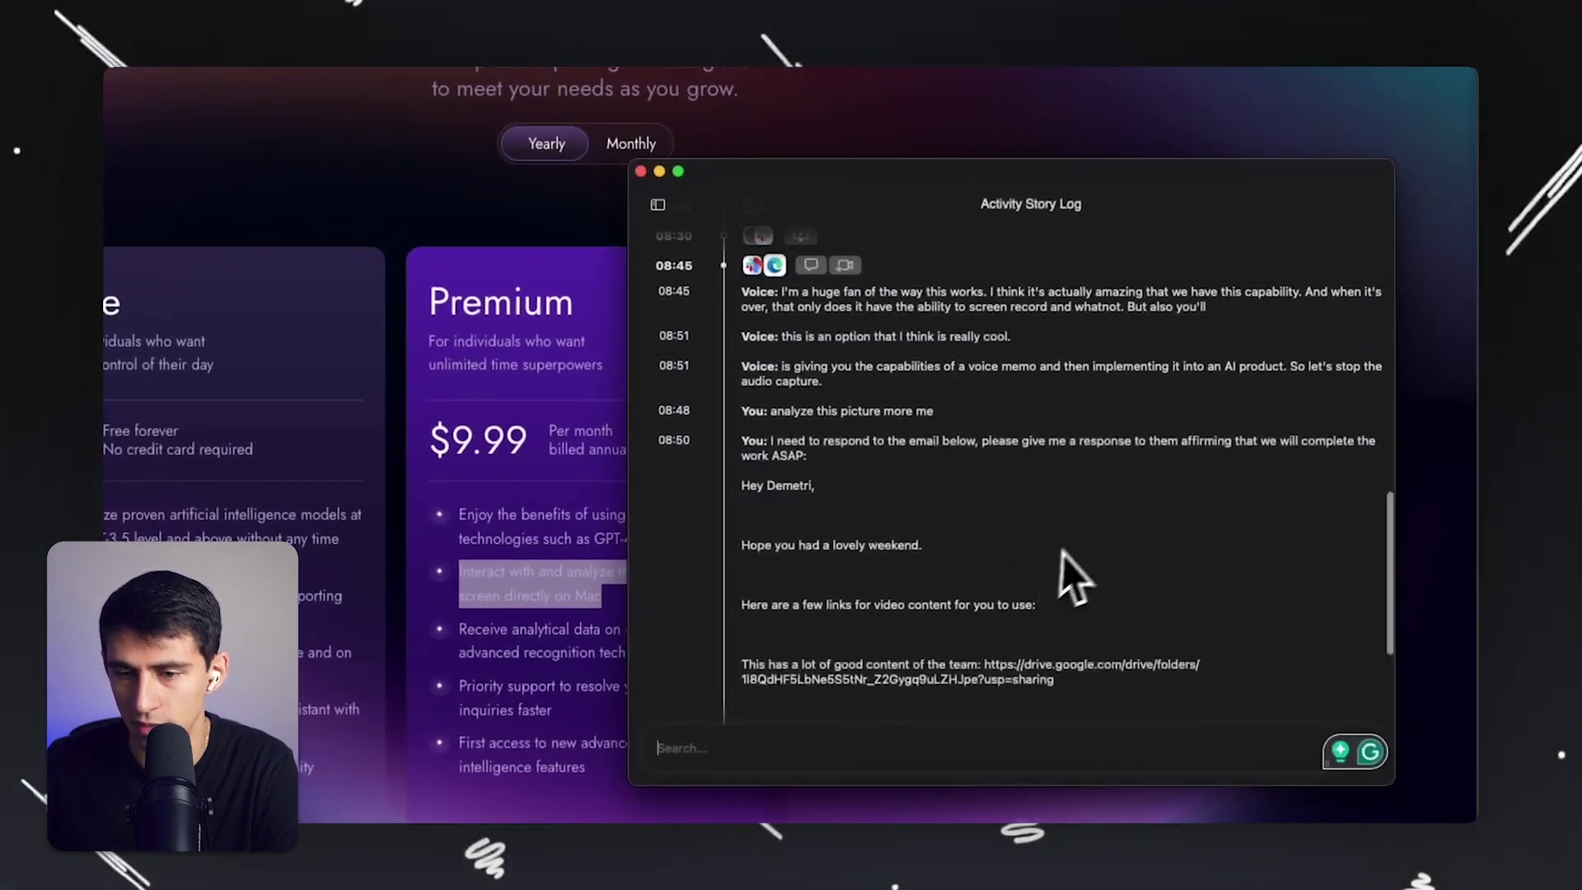
scroll(1094, 566, down, 5)
scroll(1085, 517, up, 5)
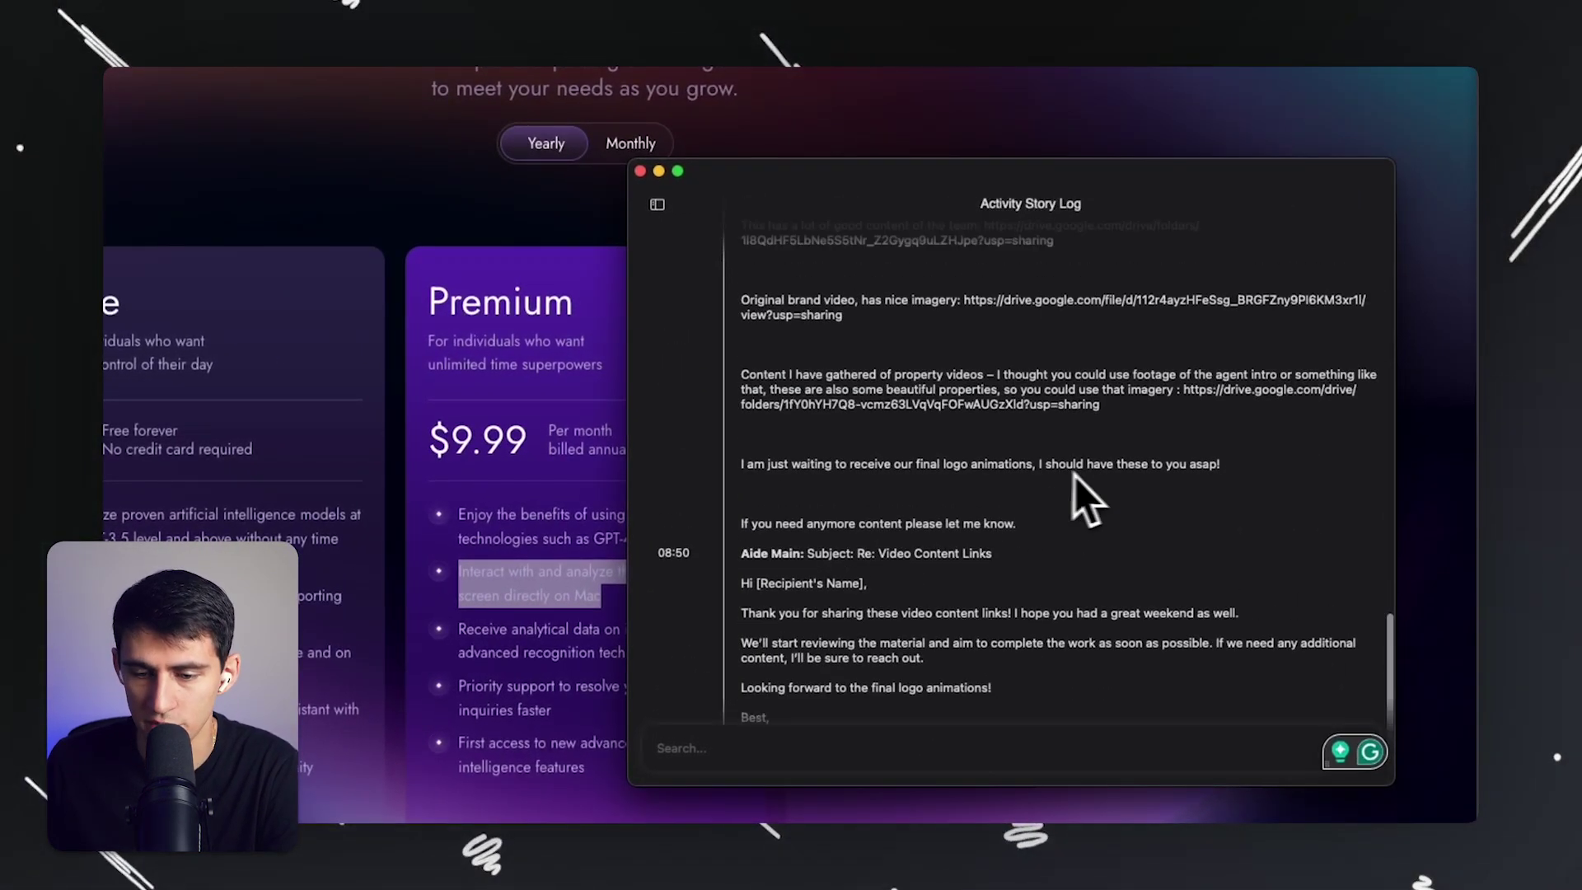
scroll(1070, 473, down, 5)
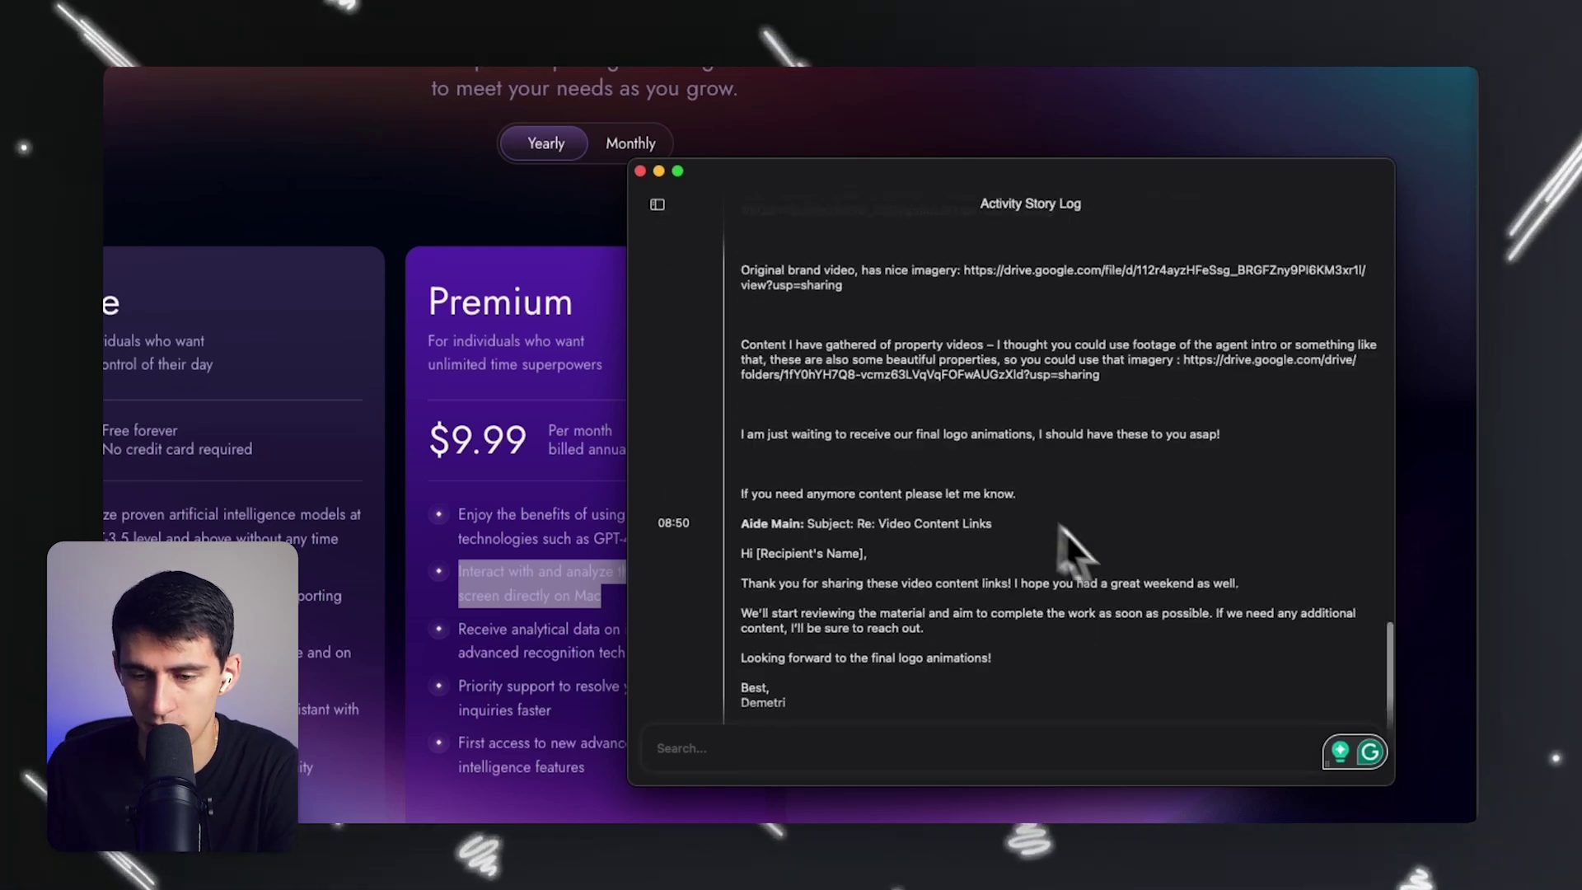
scroll(906, 499, up, 3)
scroll(910, 478, up, 5)
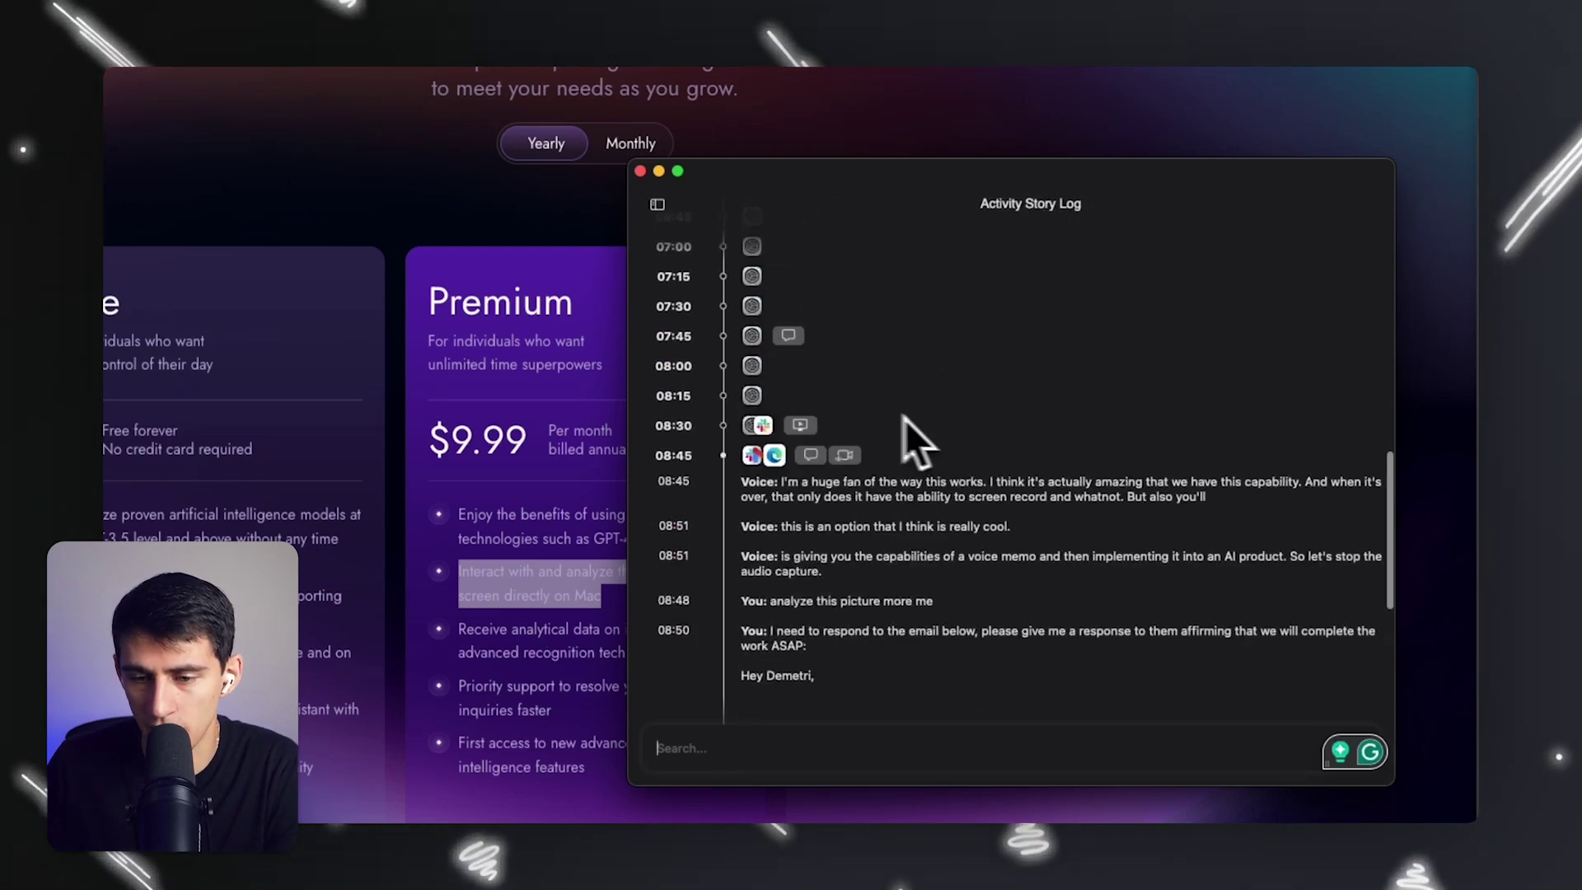
scroll(808, 470, up, 3)
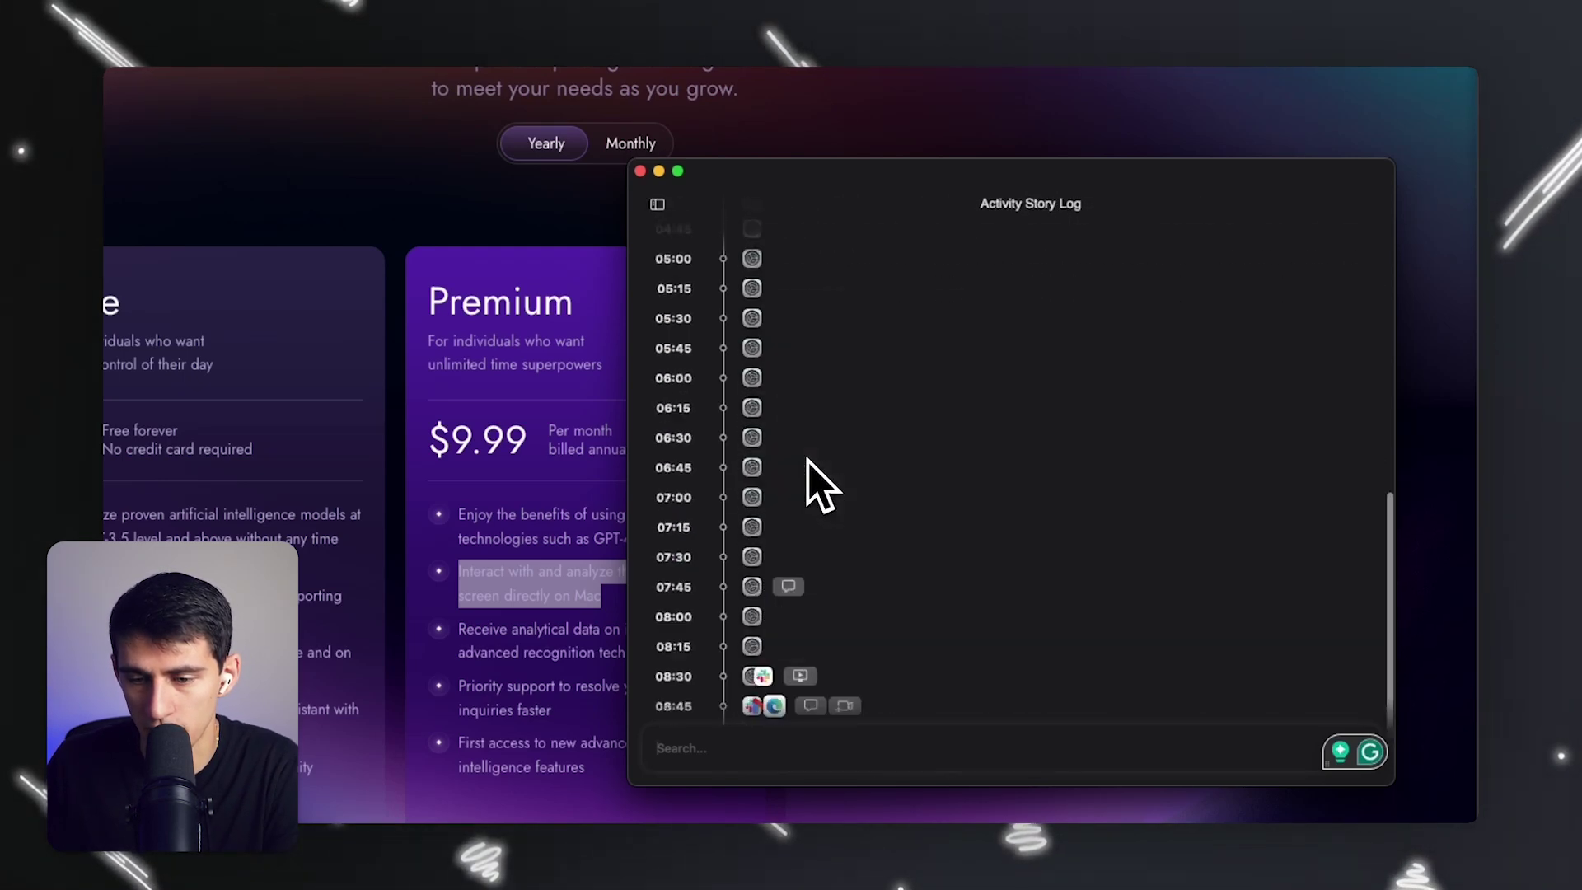
Open the Meetings list and view the 8:51 recording's details before returning to the list
click(656, 204)
click(672, 445)
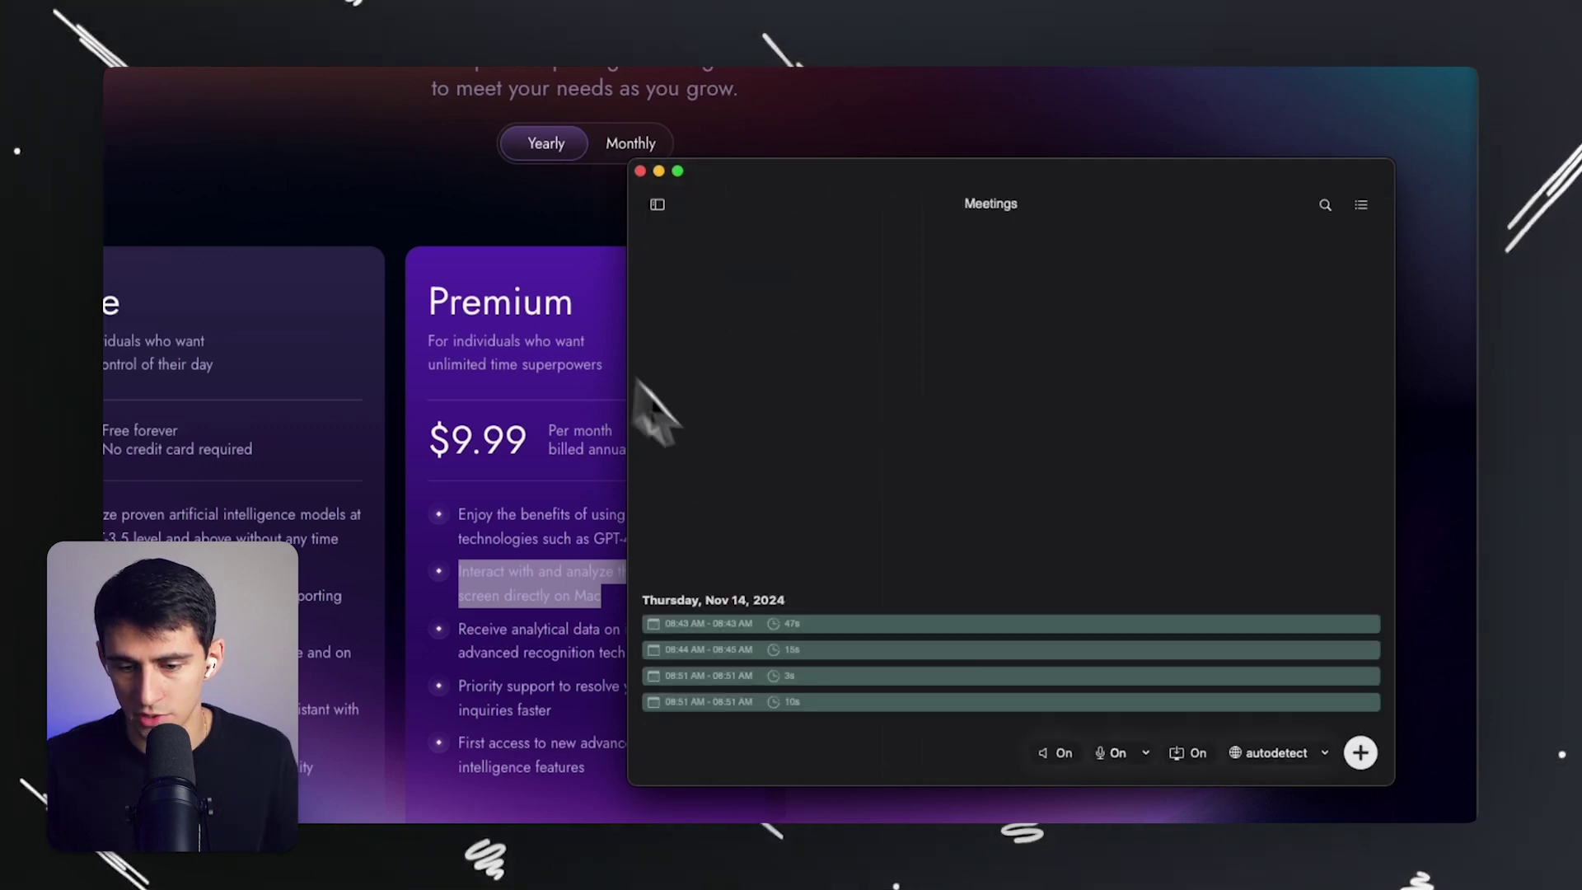
click(783, 699)
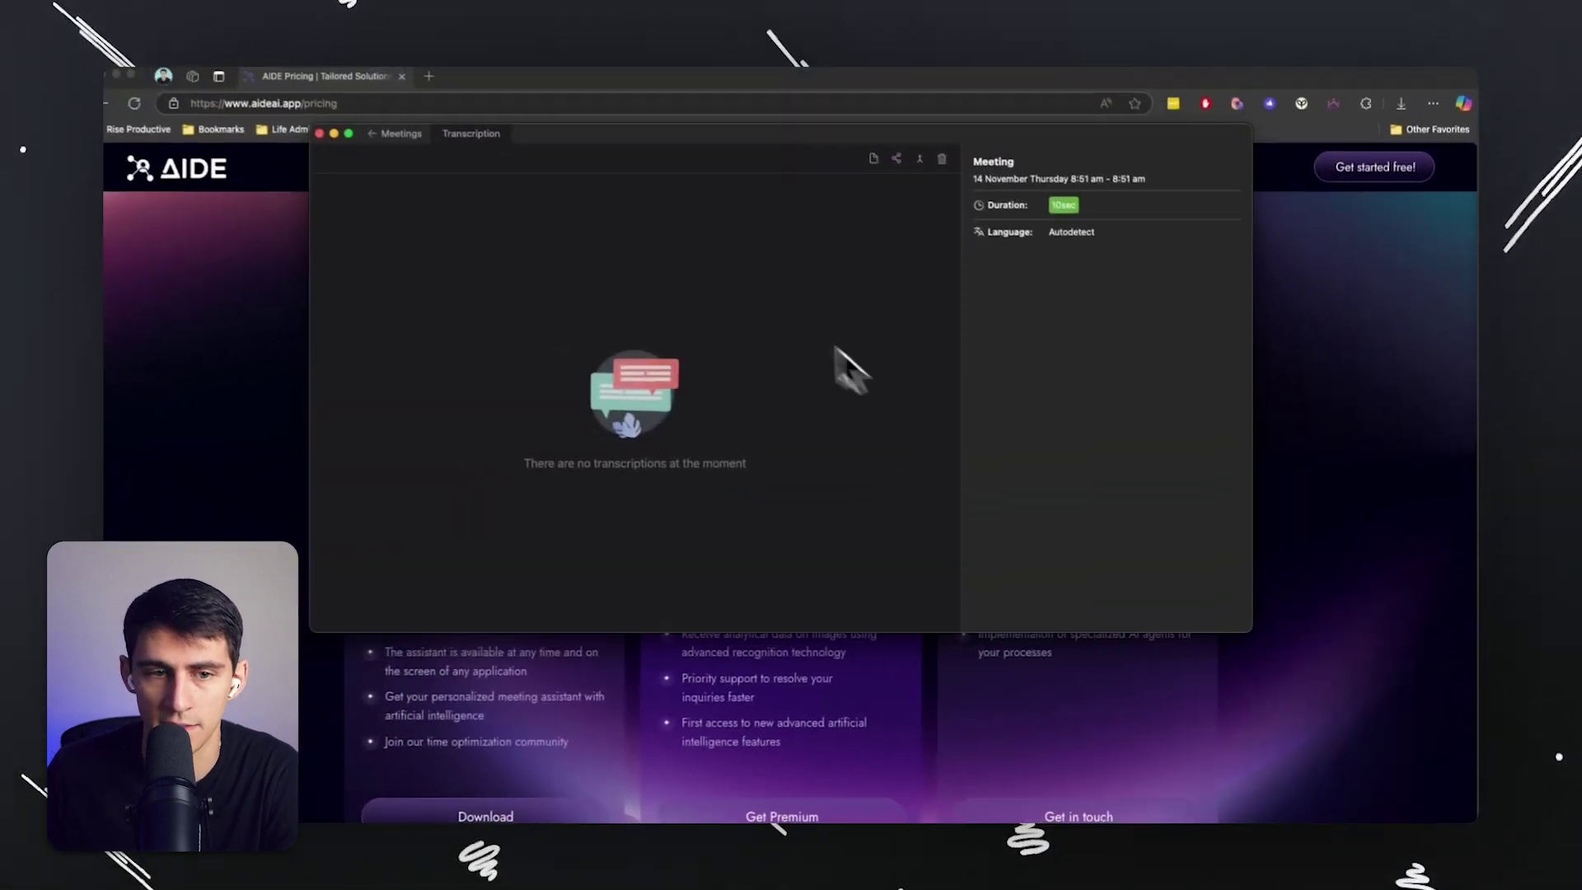
click(400, 135)
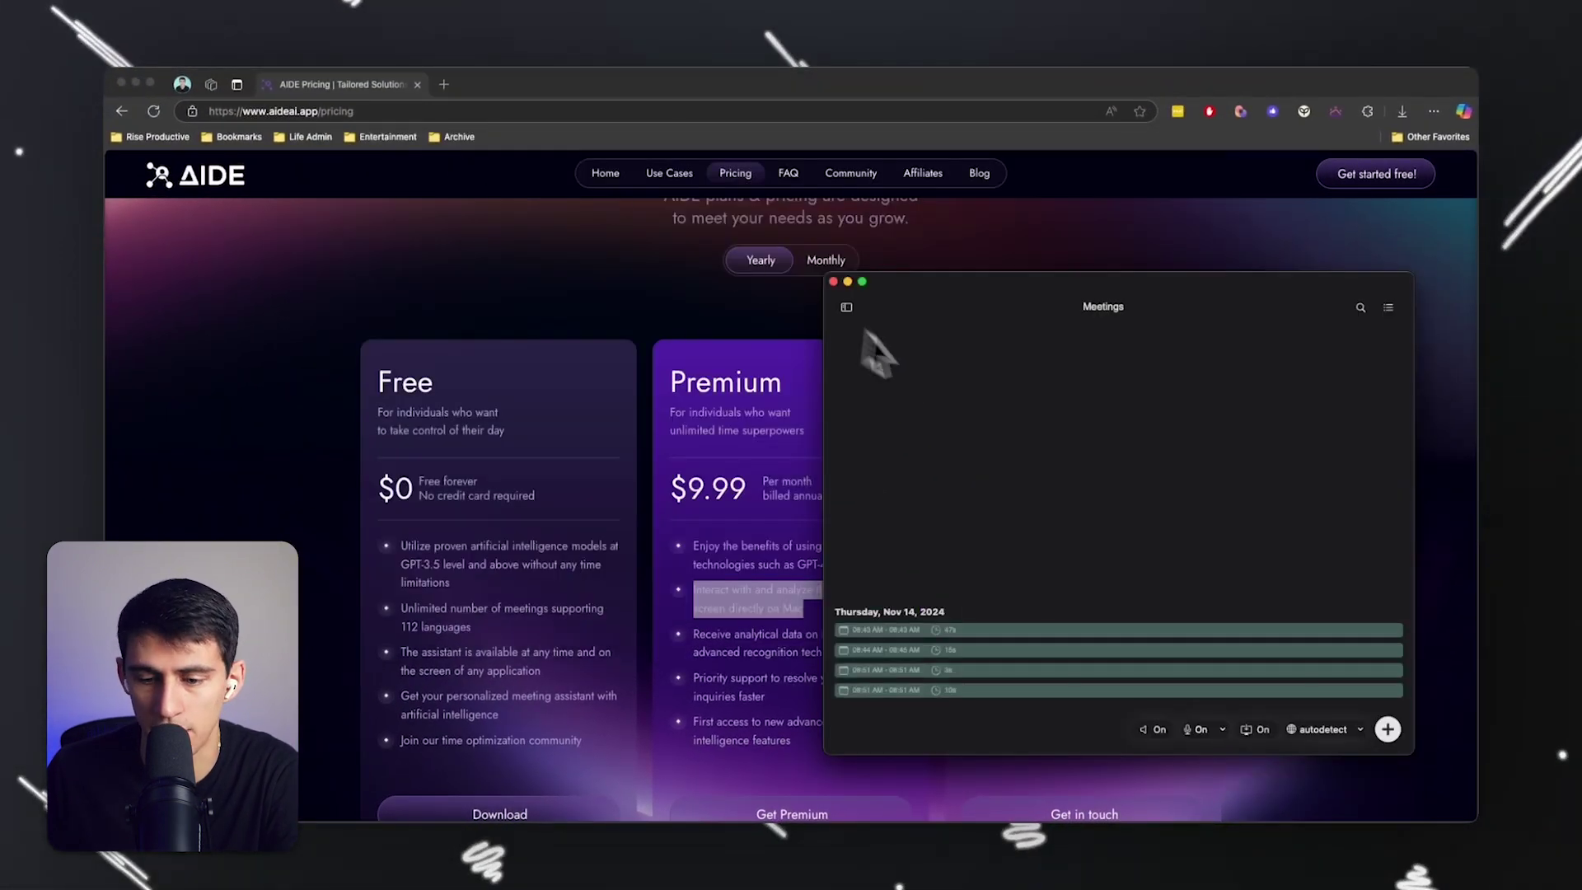
click(945, 689)
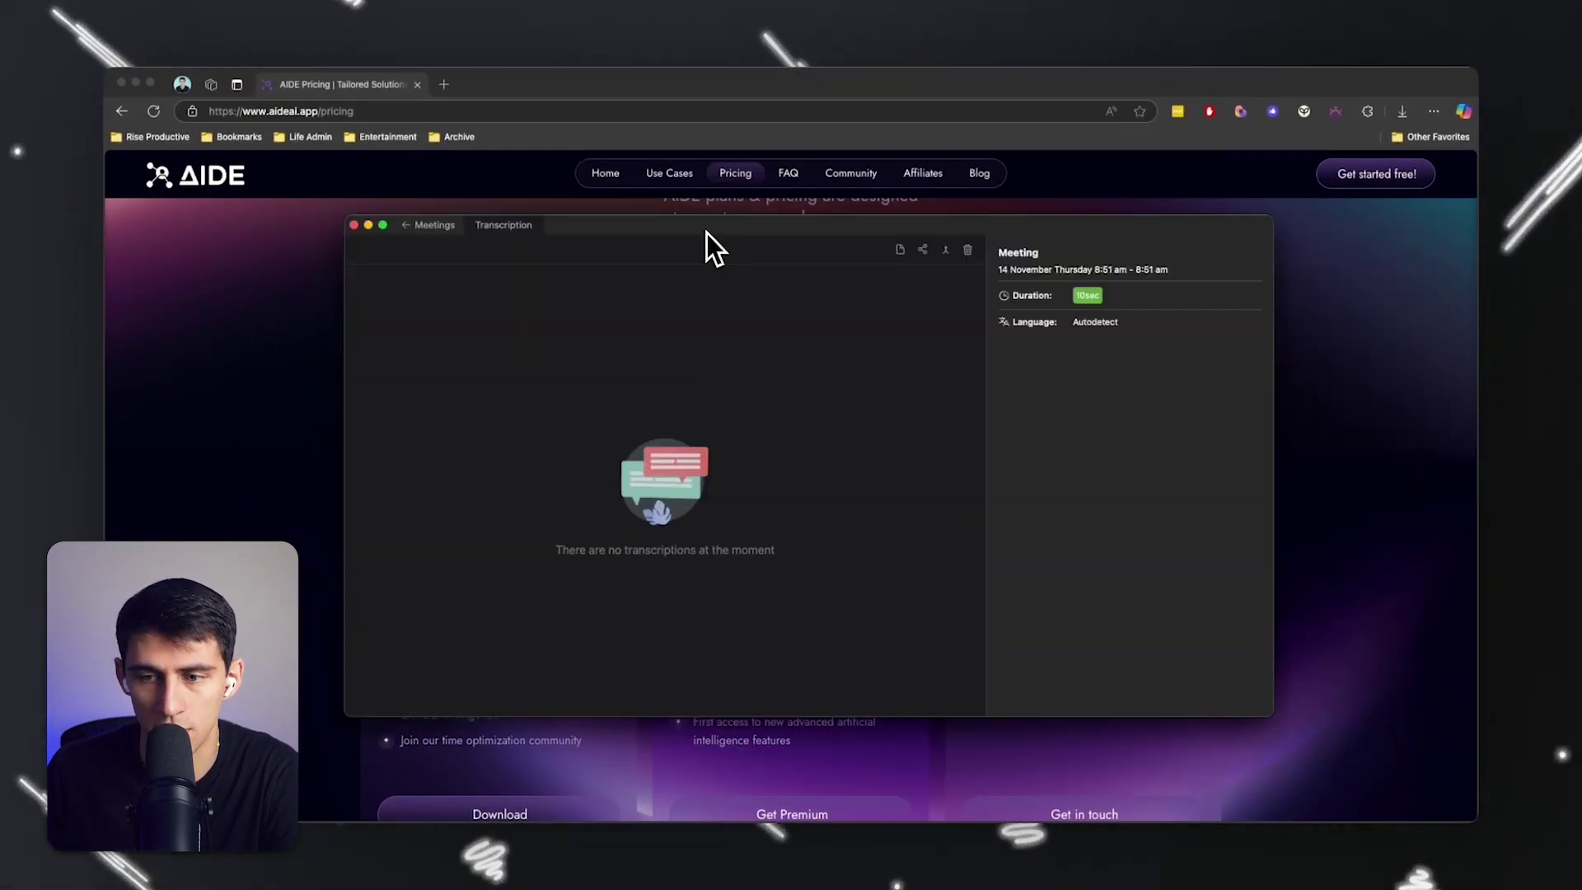
click(404, 226)
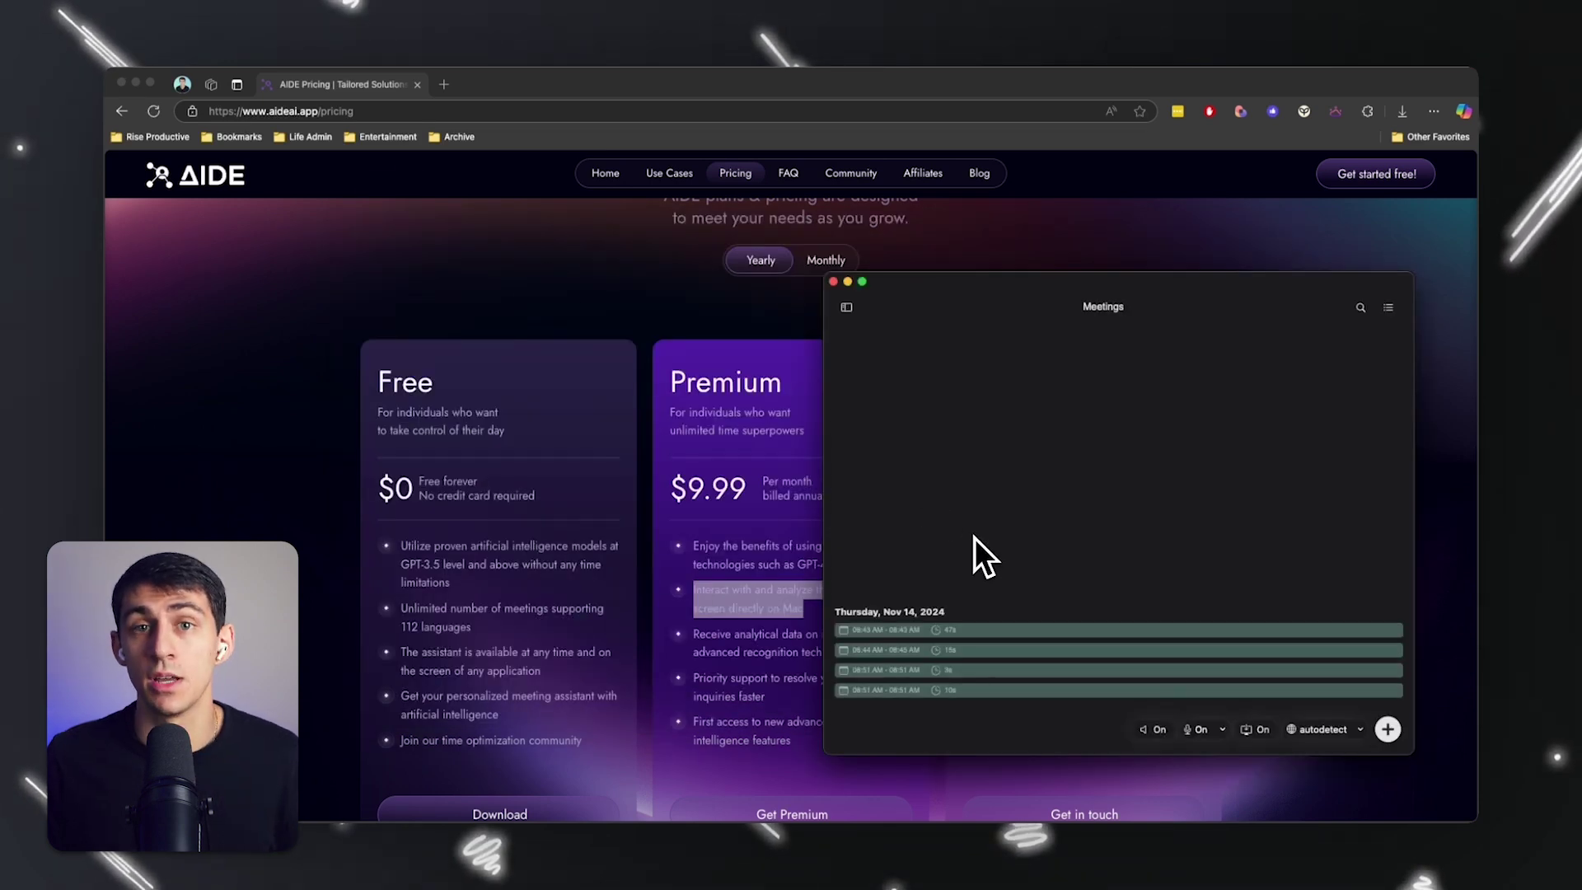